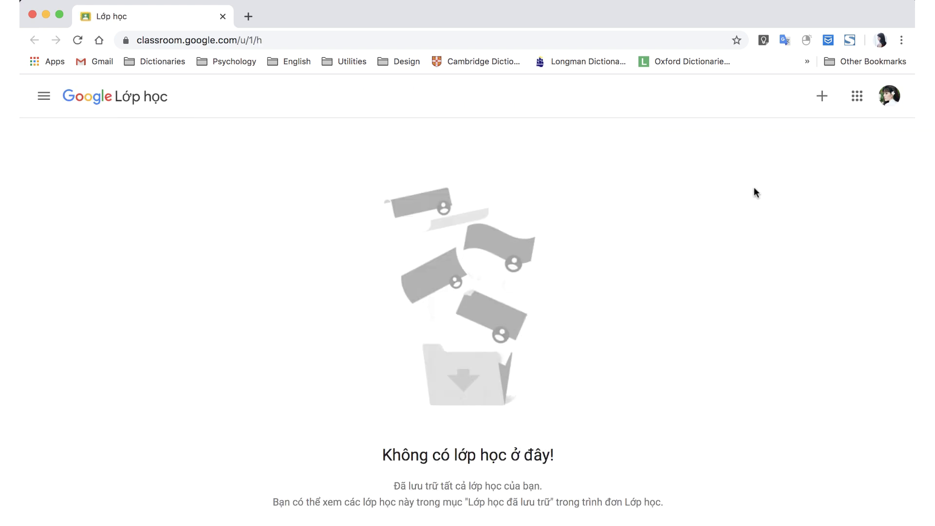
# Create a new class named 'ECED Theories of Child Development' from the + menu.
pyautogui.click(822, 96)
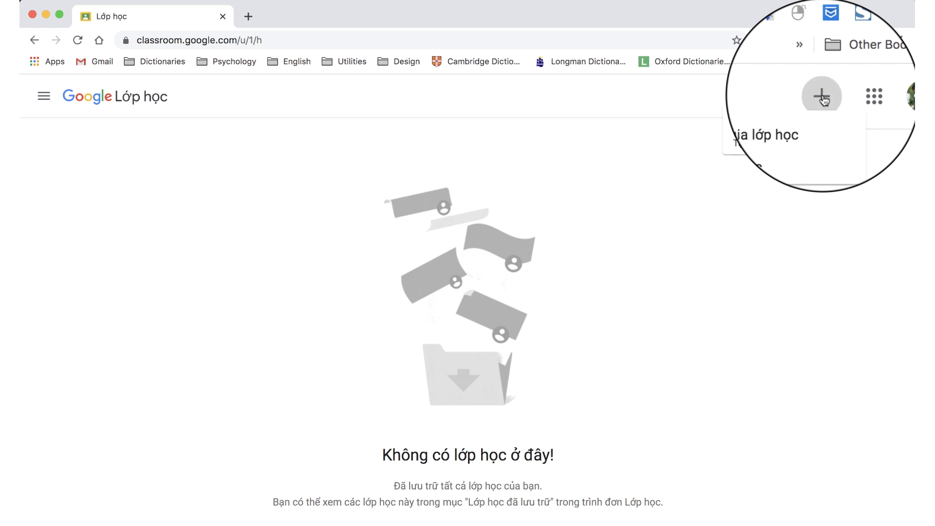
pyautogui.click(770, 146)
pyautogui.write('ECED')
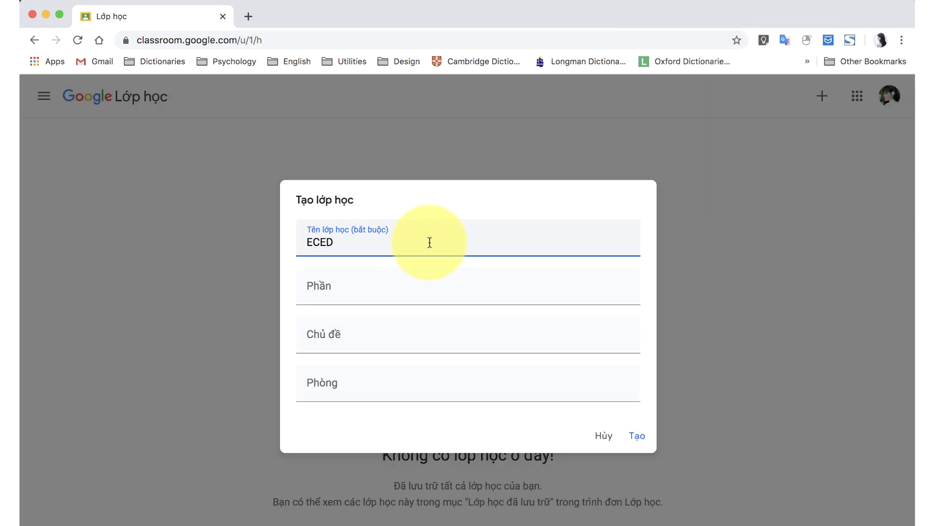
pyautogui.write(' Theories of Child Development')
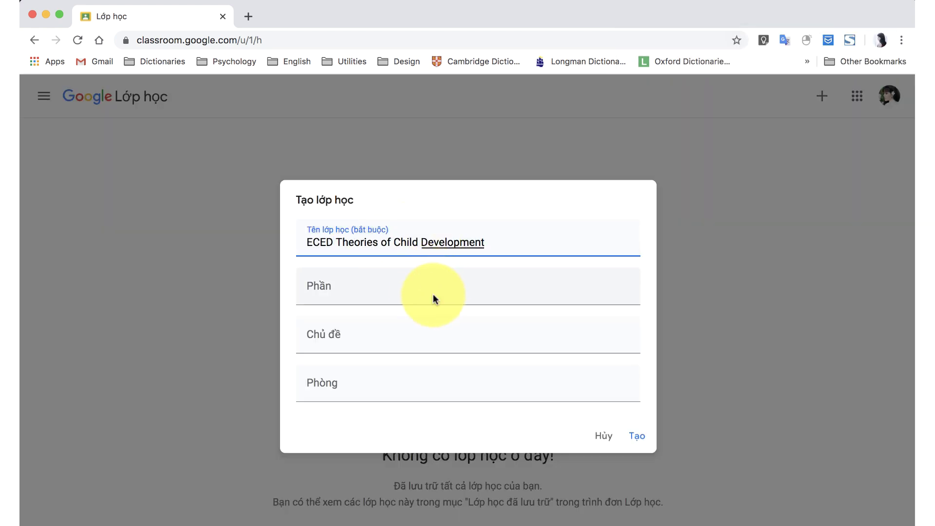
pyautogui.click(638, 437)
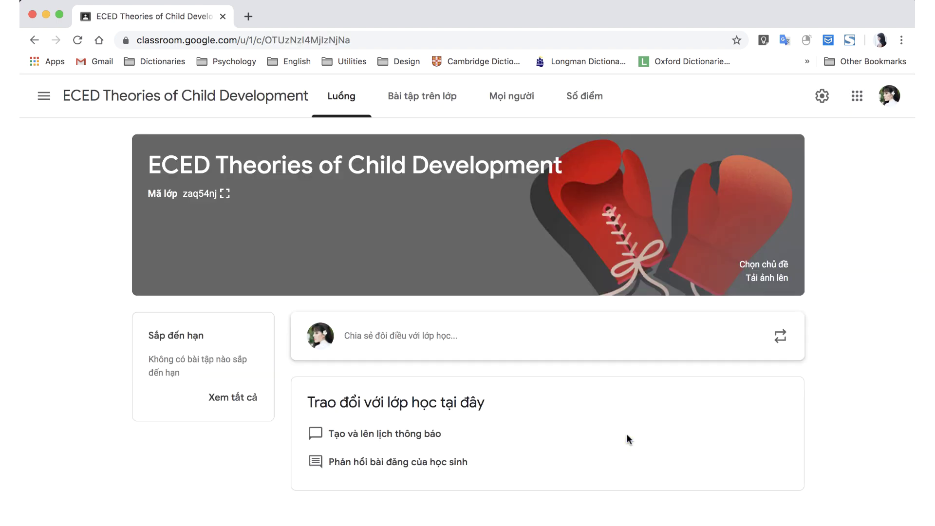
# Upload a welcome image as the class banner, then show the class code full-screen.
pyautogui.click(775, 266)
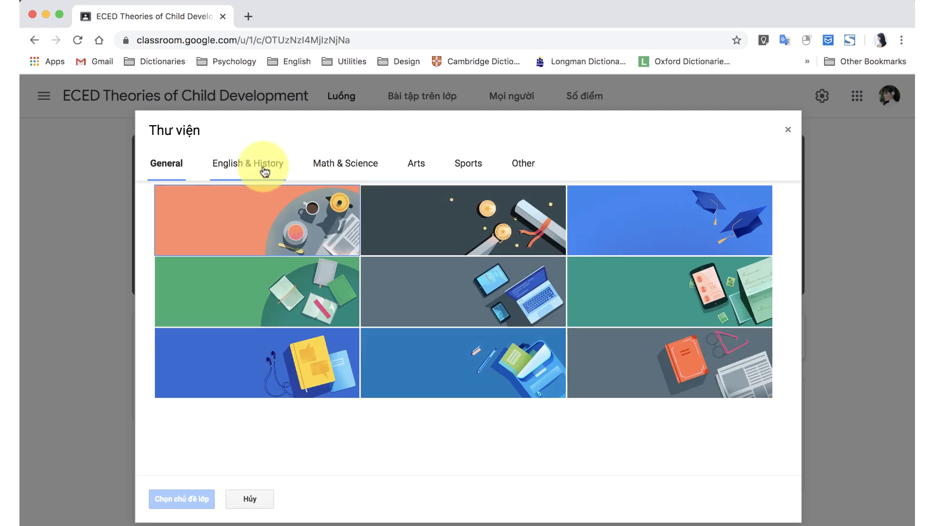
pyautogui.click(346, 163)
pyautogui.click(788, 130)
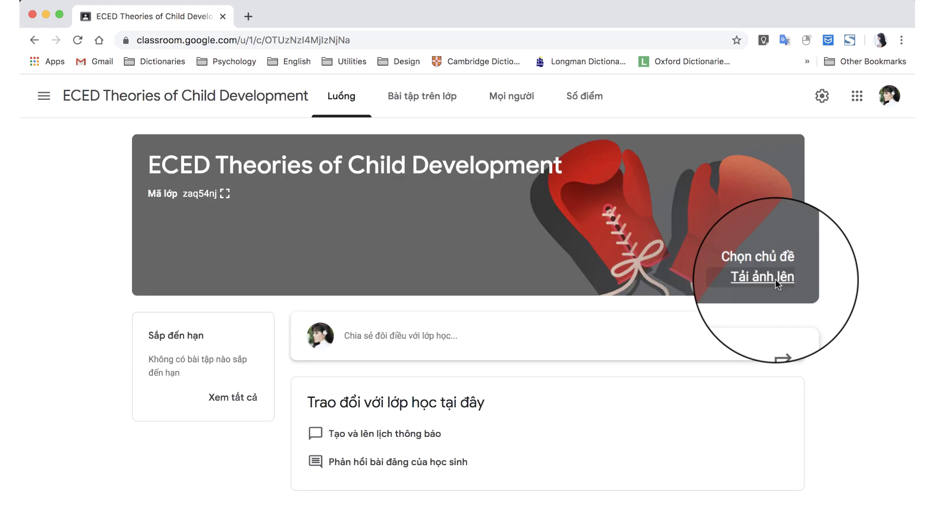
pyautogui.click(775, 279)
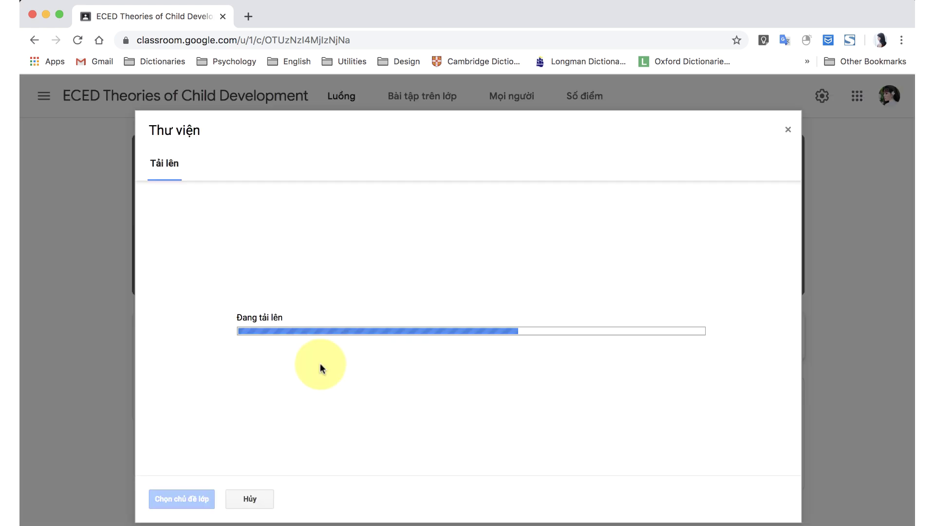
pyautogui.click(182, 498)
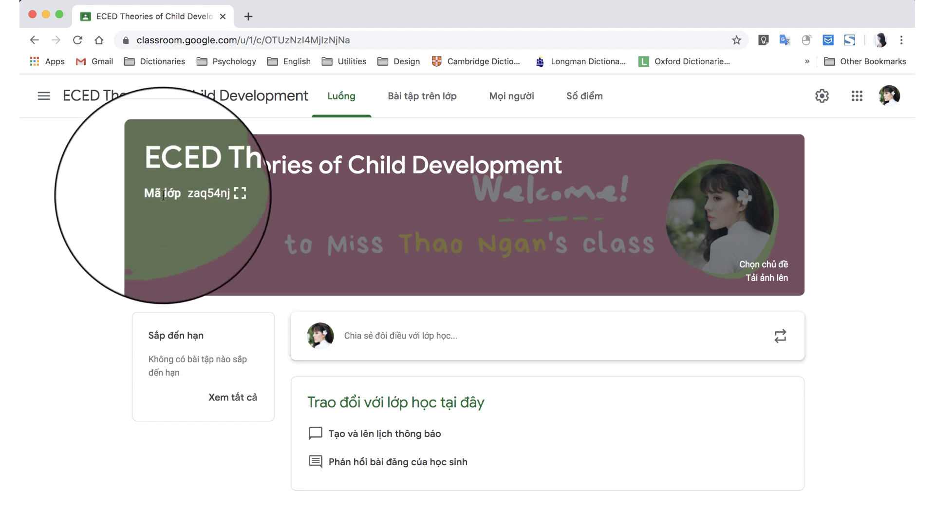
pyautogui.click(225, 193)
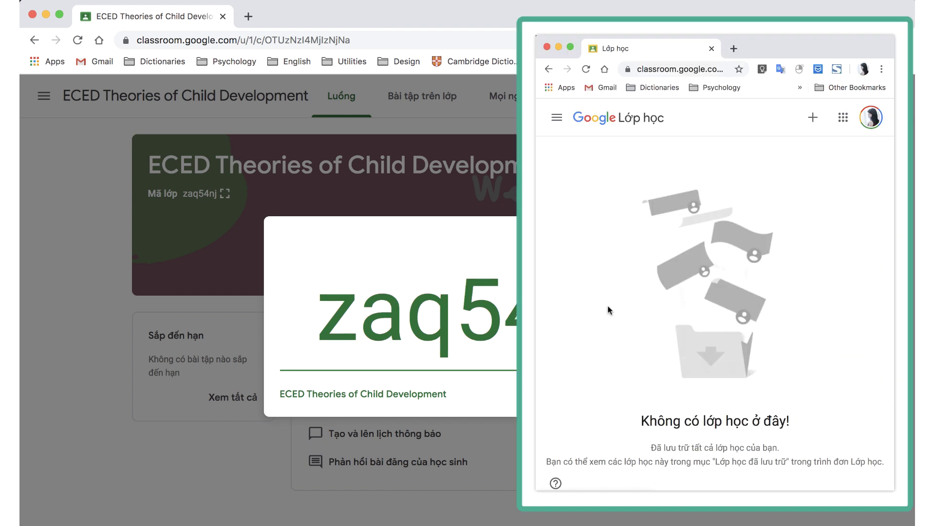
# From the second account, join the class with its class code, then open the People list.
pyautogui.click(813, 118)
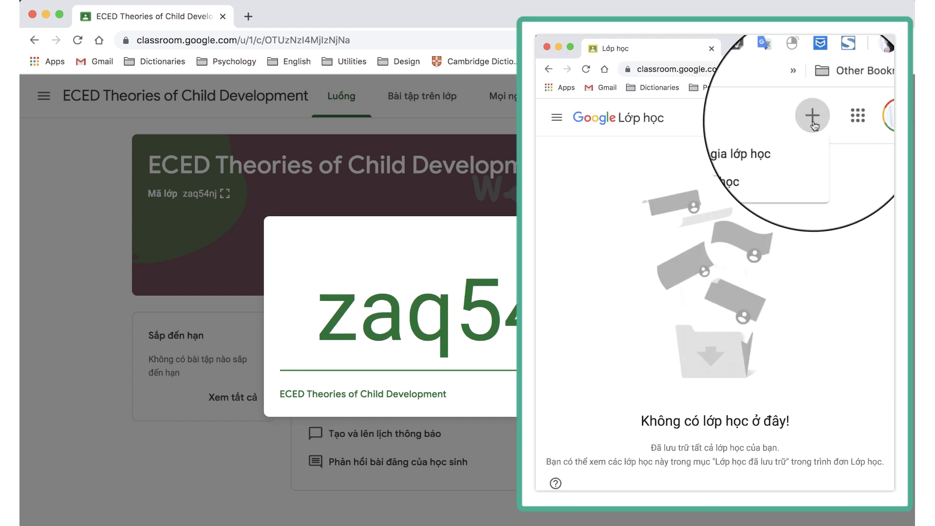
pyautogui.click(785, 145)
pyautogui.click(643, 317)
pyautogui.click(780, 353)
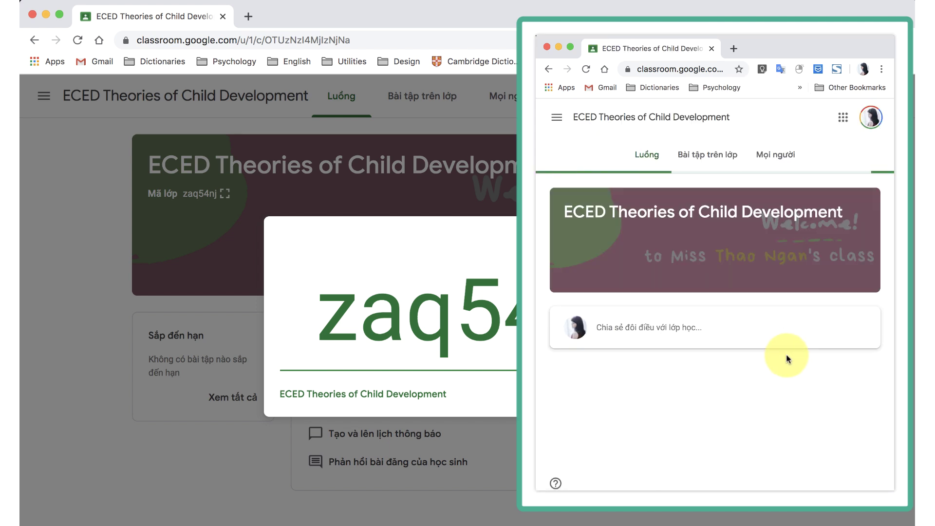
pyautogui.press('Escape')
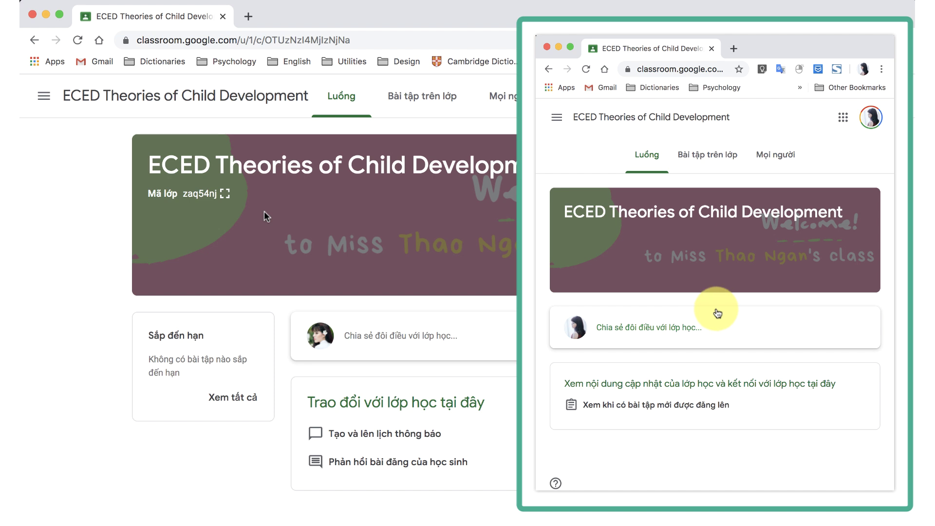
pyautogui.click(503, 110)
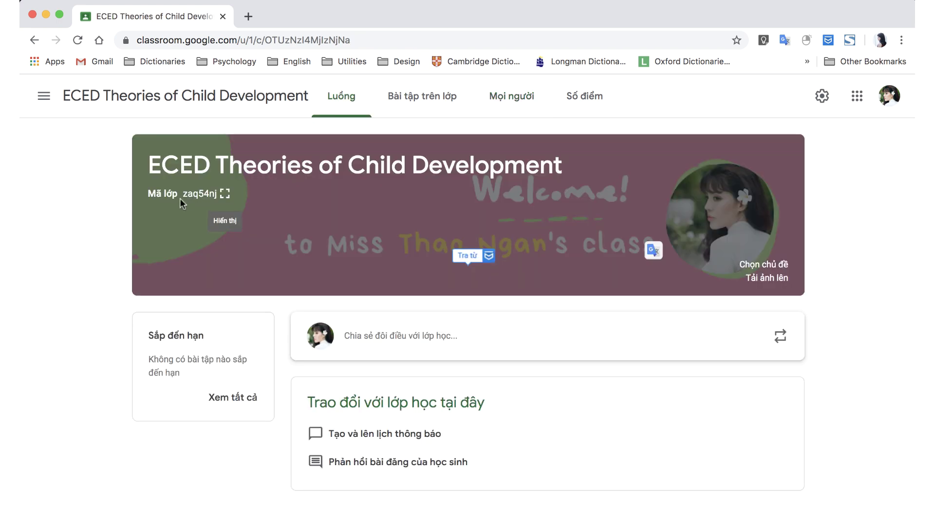
# Open the Mã lớp dropdown under Chung in class settings, then go to Mọi người.
pyautogui.click(195, 197)
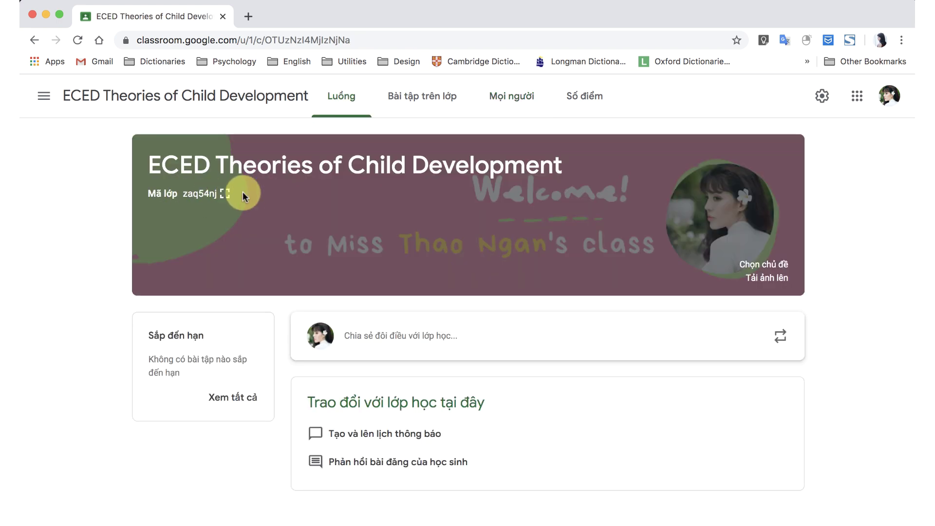
pyautogui.click(822, 97)
pyautogui.scroll(-6, 485, 341)
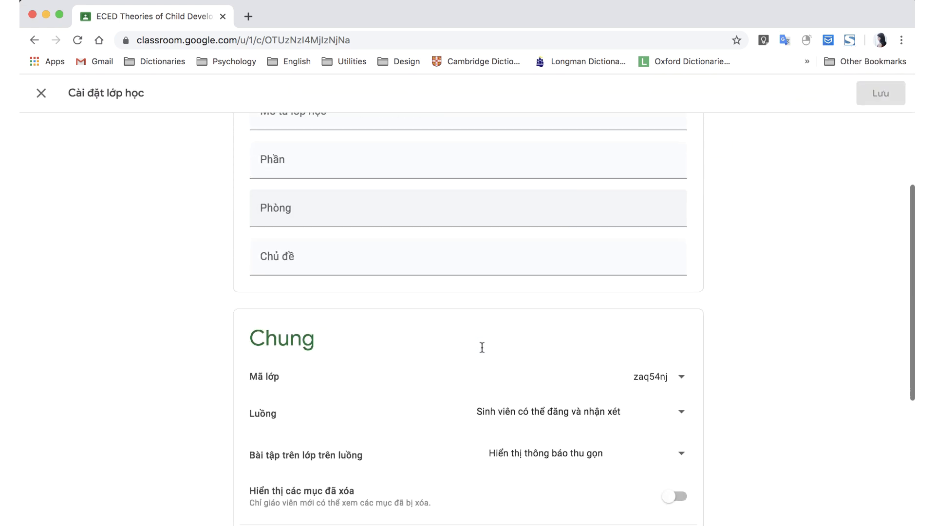
pyautogui.click(660, 223)
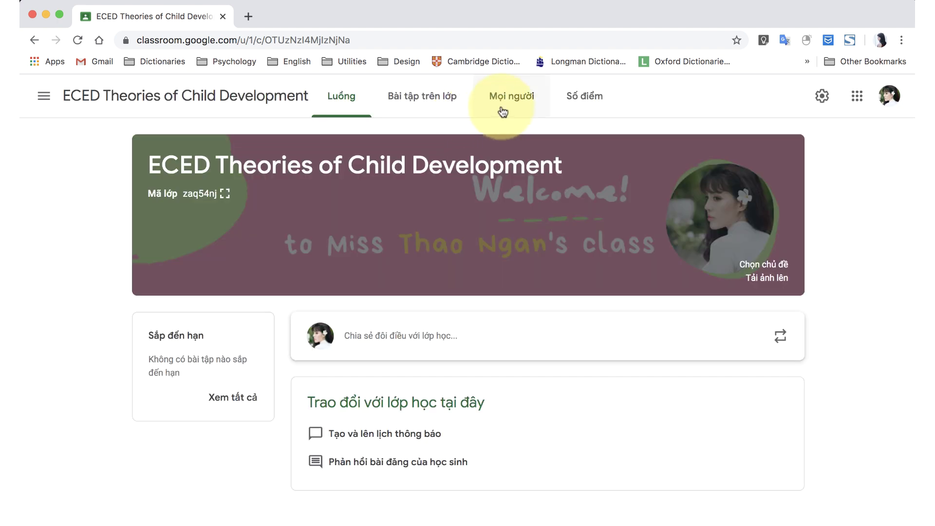
pyautogui.click(504, 111)
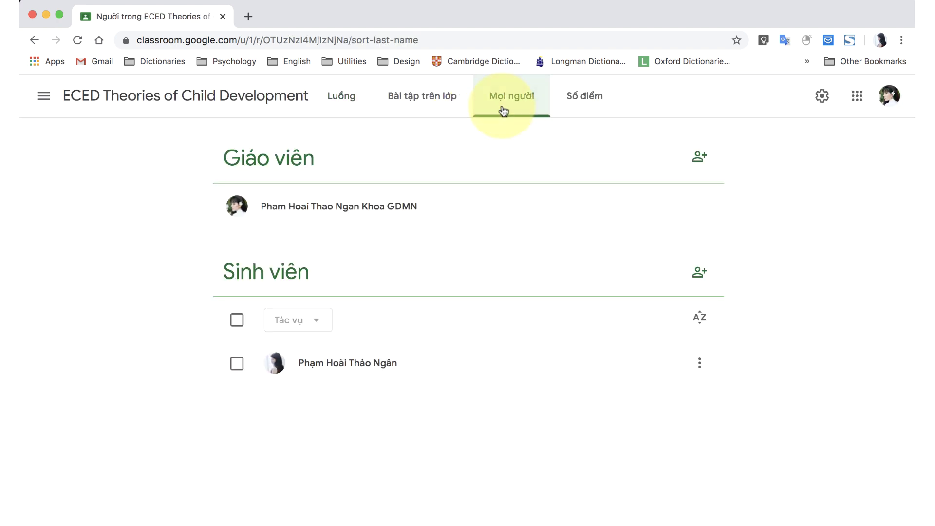
# Search for a student and add the suggested email as an invitee.
pyautogui.click(700, 274)
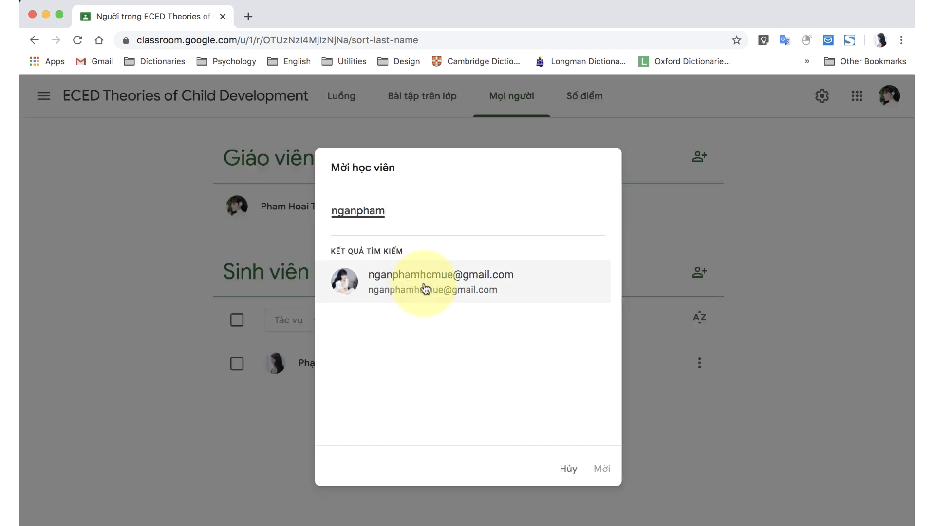
pyautogui.click(420, 293)
# Copy the student email addresses from the spreadsheet and paste them in as invitees.
pyautogui.press('super+Tab')
pyautogui.scroll(-2, 798, 489)
pyautogui.moveTo(798, 490); pyautogui.dragTo(827, 448)
pyautogui.press('super+c')
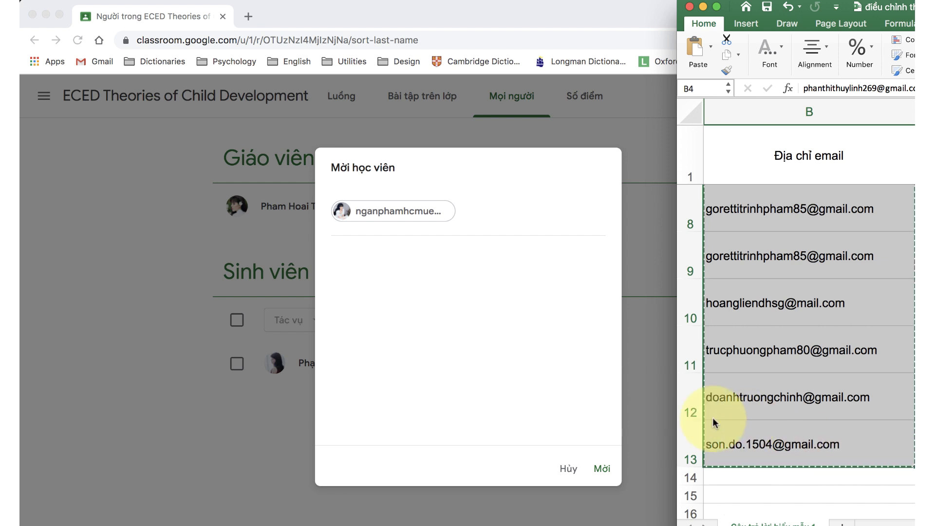
pyautogui.click(509, 253)
pyautogui.press('super+v')
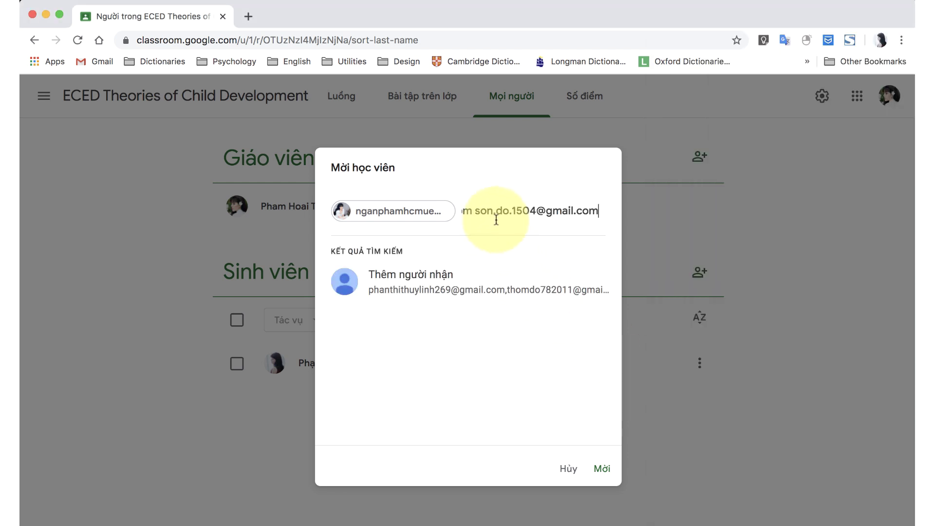
pyautogui.click(477, 286)
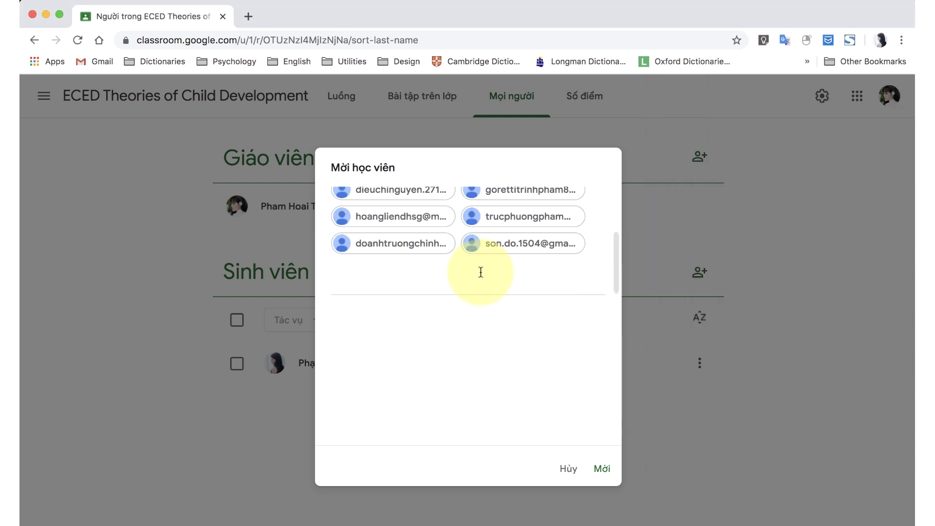
# Review the invitee list and send the invitations with Mời.
pyautogui.scroll(3, 482, 268)
pyautogui.scroll(-3, 483, 269)
pyautogui.scroll(5, 480, 267)
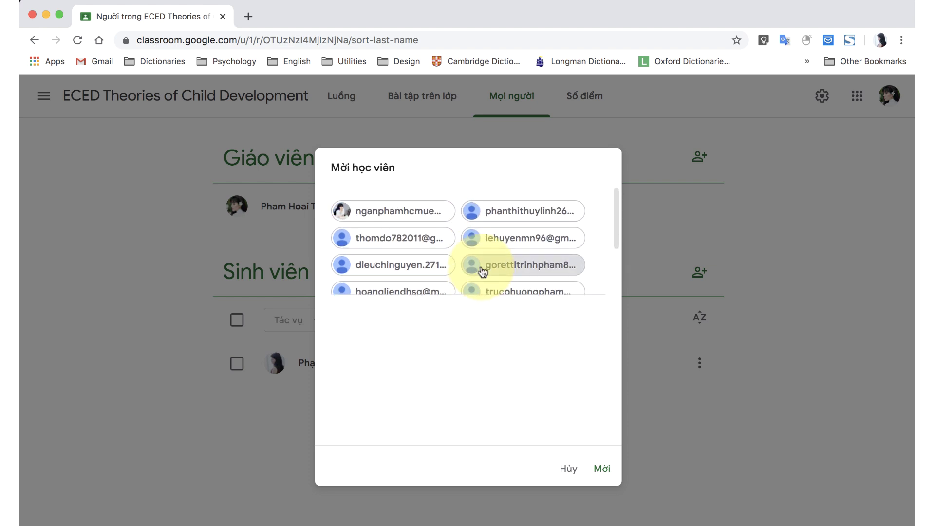
pyautogui.click(602, 468)
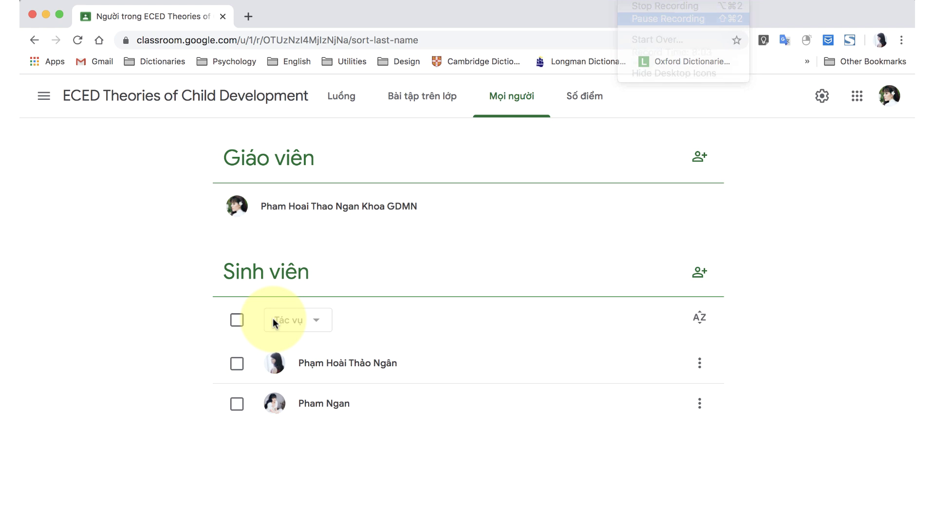
# Select all students and apply Ẩn from the Tác vụ menu.
pyautogui.click(237, 320)
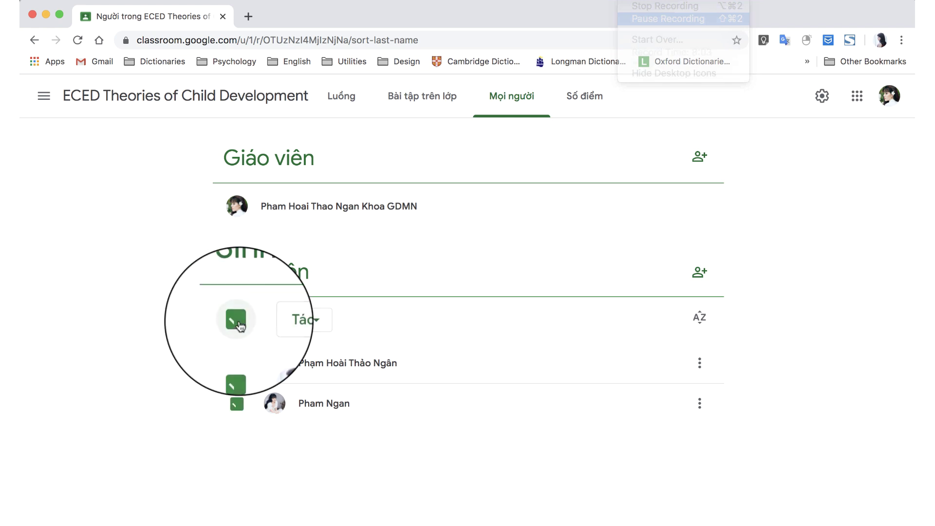
pyautogui.click(314, 324)
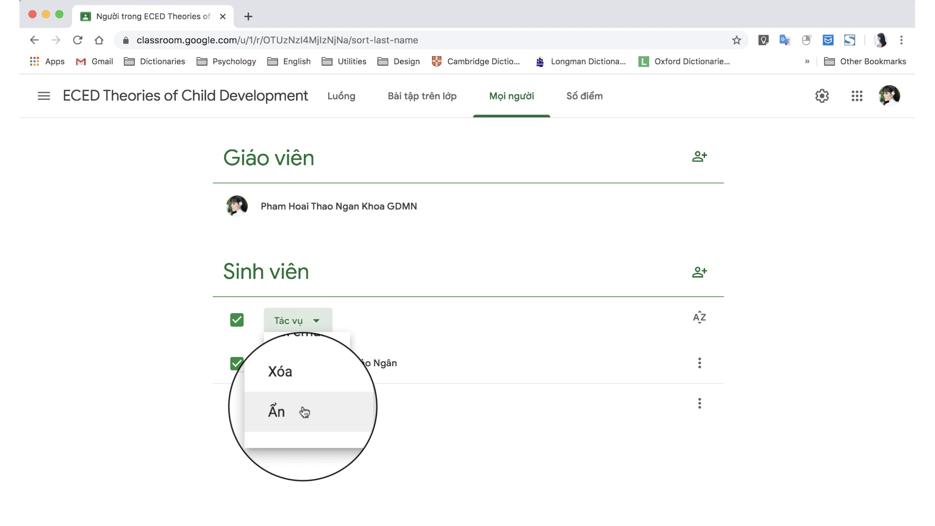
pyautogui.click(303, 408)
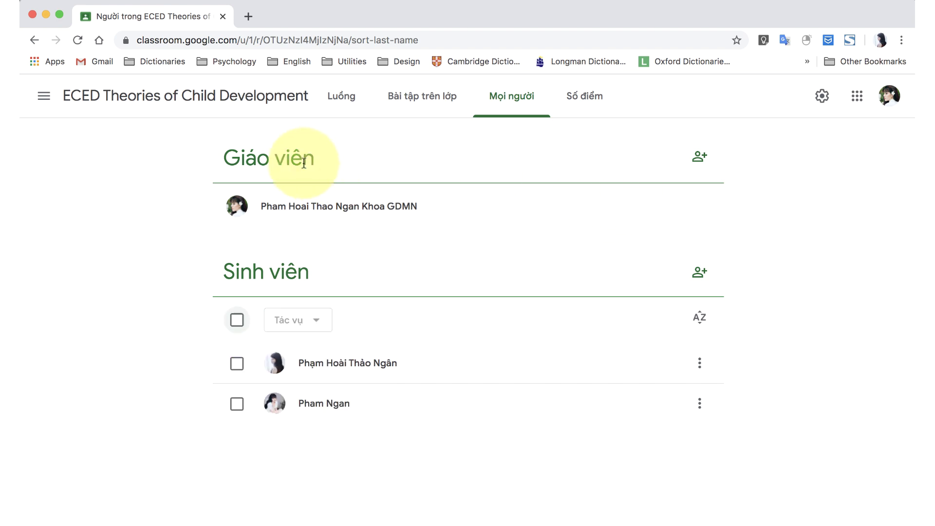
# Open the Mời giáo viên dialog and cancel it without inviting a co-teacher.
pyautogui.click(699, 158)
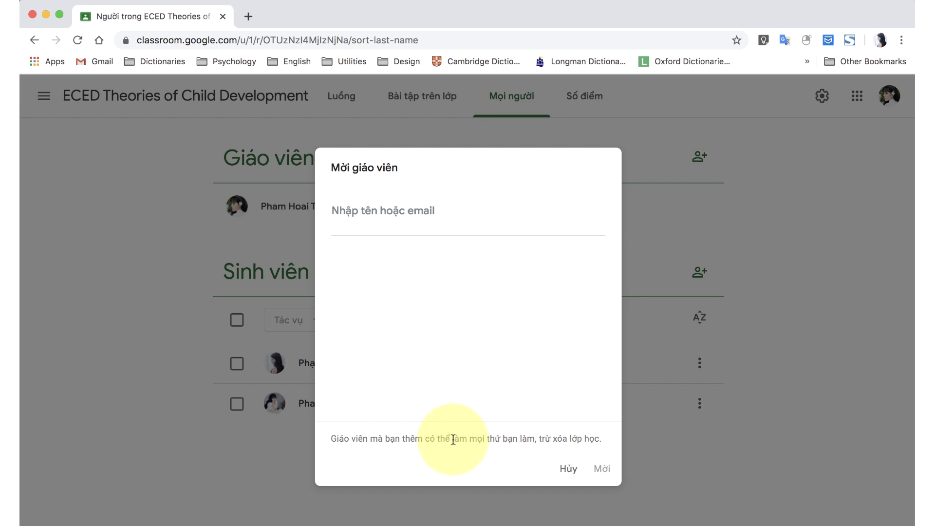
pyautogui.click(569, 469)
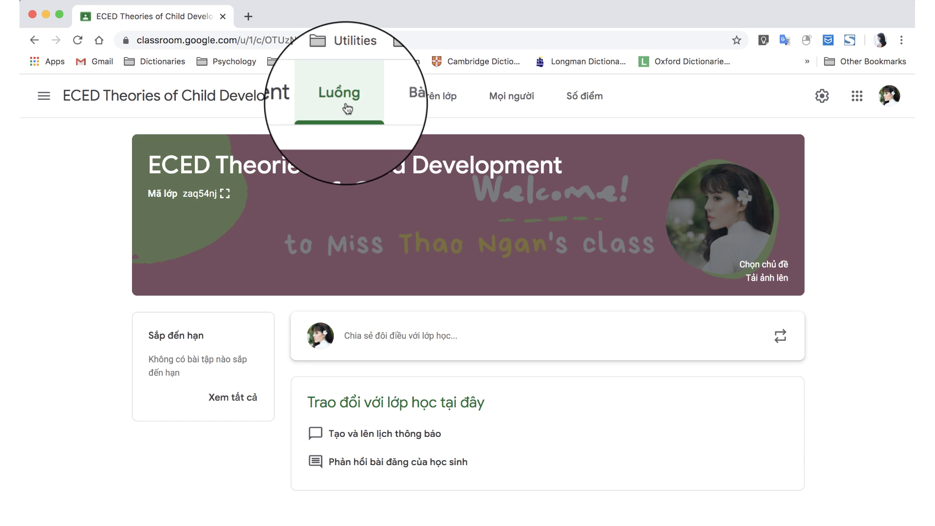
# Draft the post 'Xin chào các em! Buổi học đầu tiên sẽ bắt đầu vào.....' with no attachment.
pyautogui.click(361, 347)
pyautogui.write('Xin chào các em!')
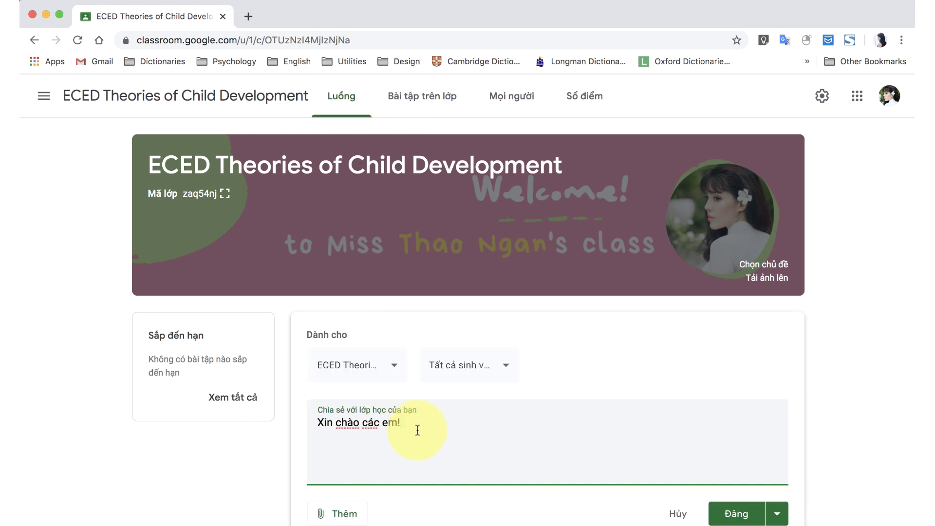
pyautogui.write(' Buổi học đầu tiên sẽ bắt đầu vào.....')
pyautogui.click(337, 514)
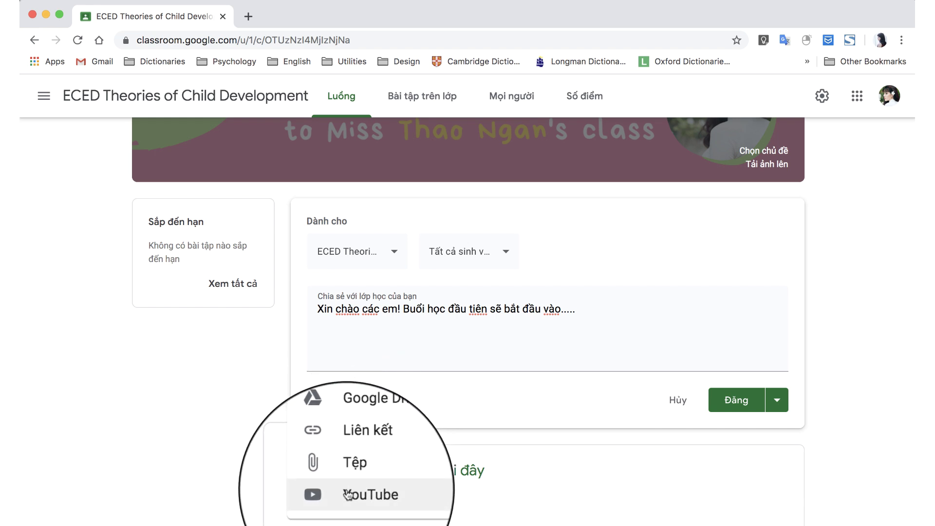
pyautogui.click(496, 399)
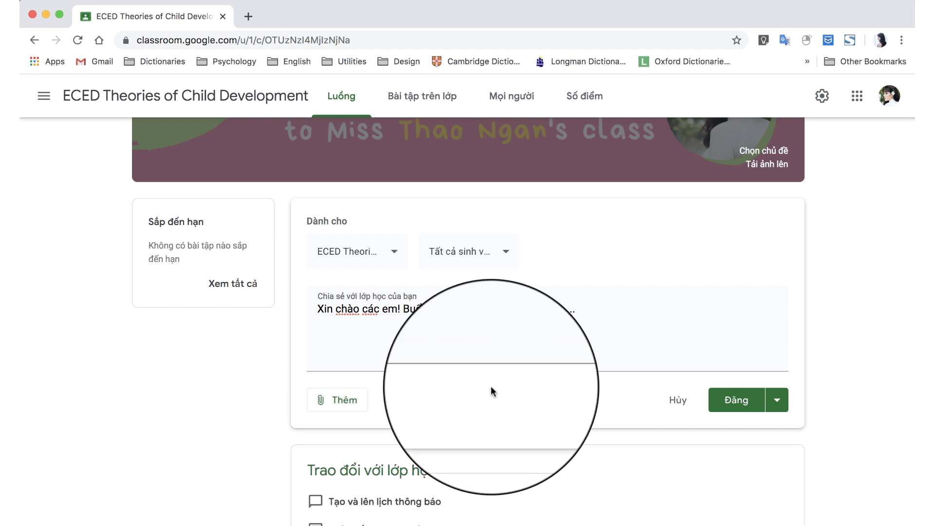
# Check the class and Tất cả sinh viên recipients, then publish the announcement with Đăng.
pyautogui.click(393, 263)
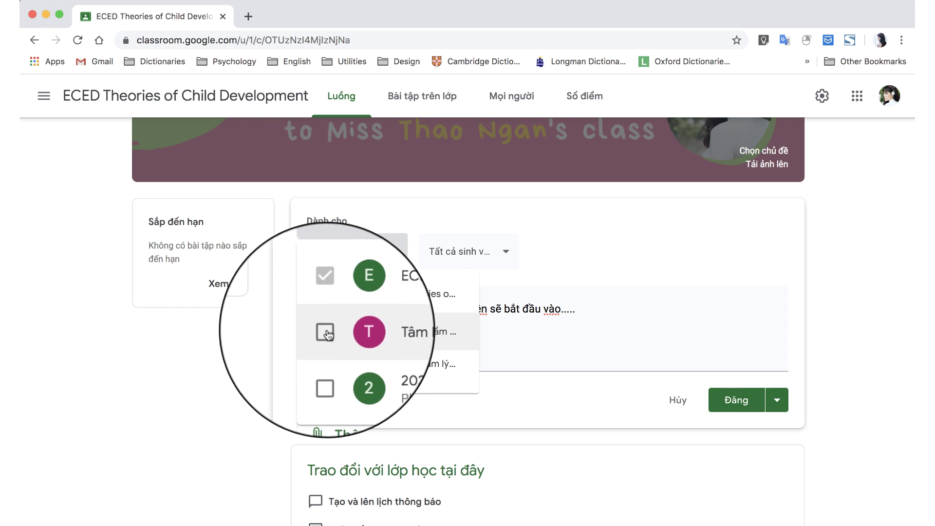
pyautogui.click(325, 333)
pyautogui.click(466, 262)
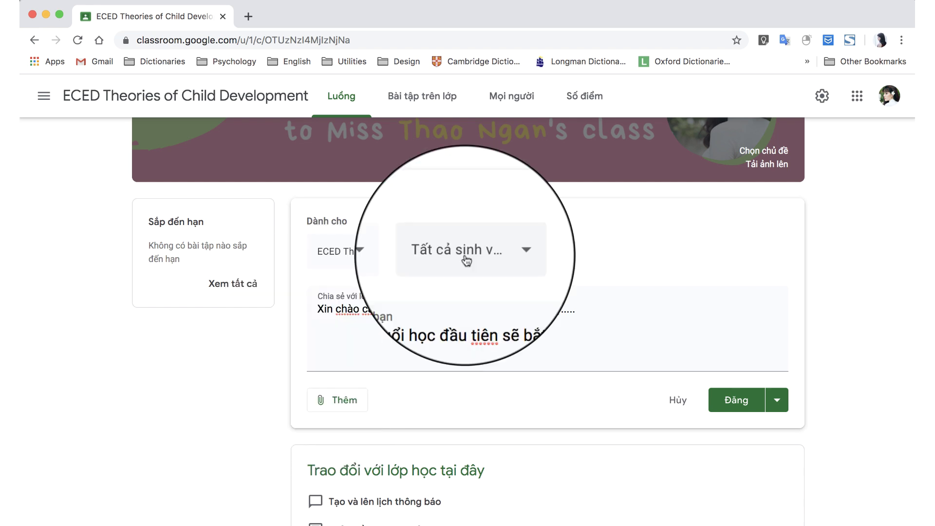
pyautogui.click(466, 262)
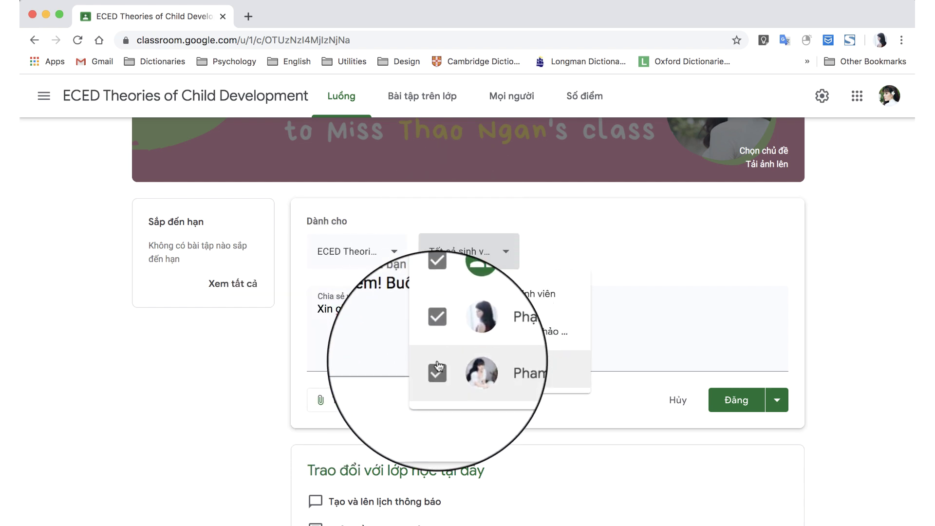
pyautogui.click(777, 400)
pyautogui.click(777, 400)
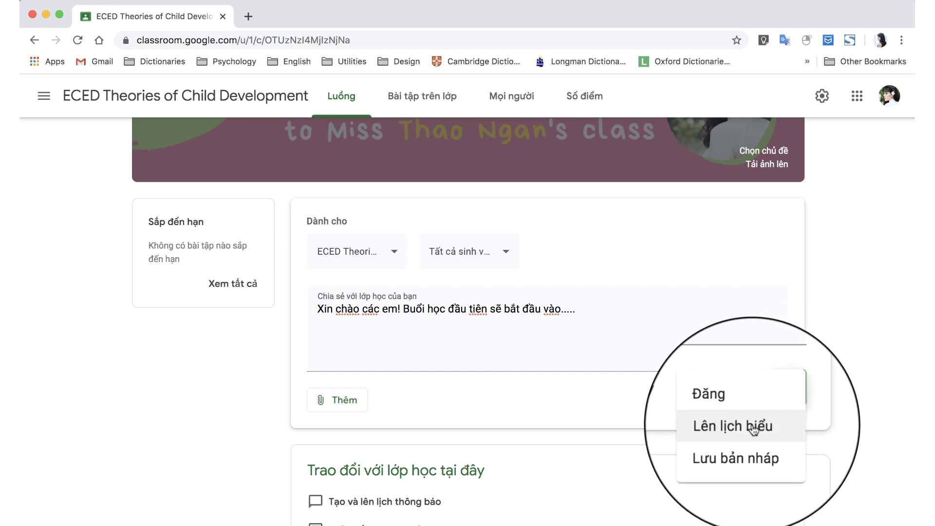
pyautogui.click(759, 400)
pyautogui.click(789, 396)
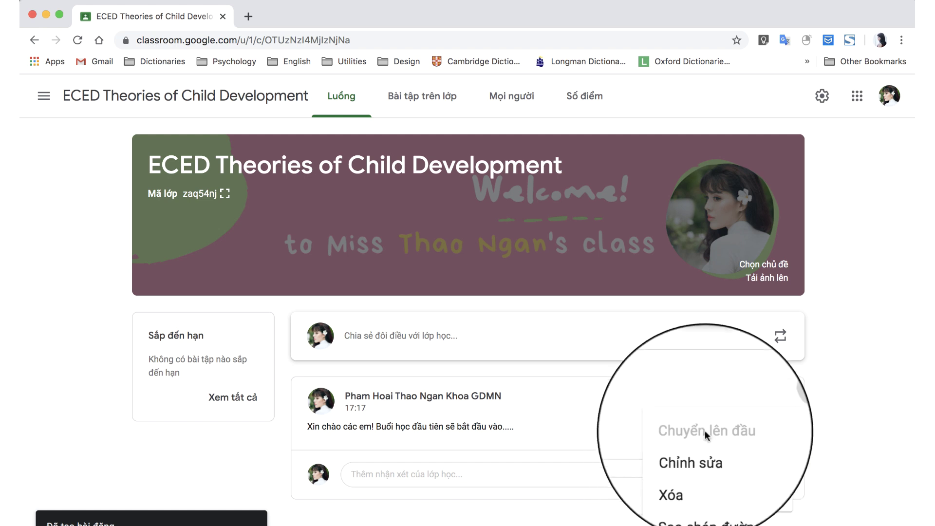
pyautogui.click(534, 475)
pyautogui.scroll(-2, 366, 434)
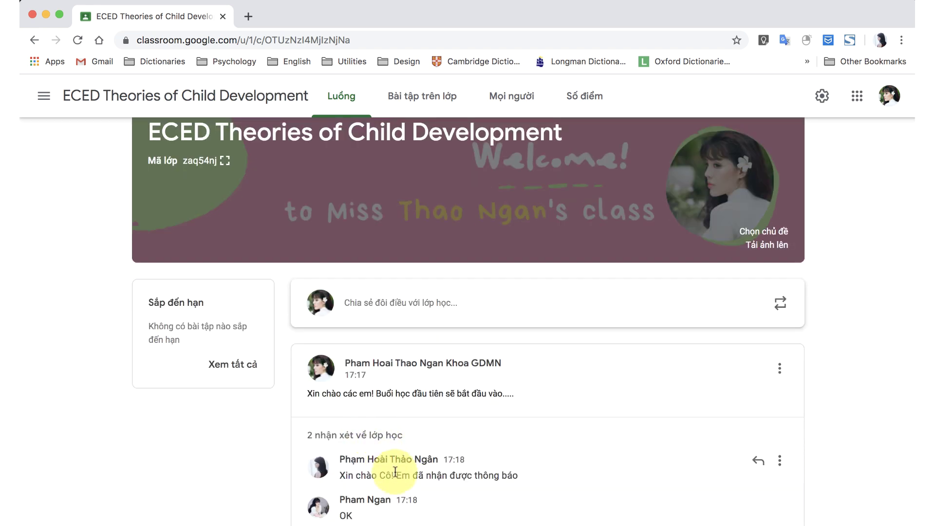
pyautogui.scroll(-2, 388, 468)
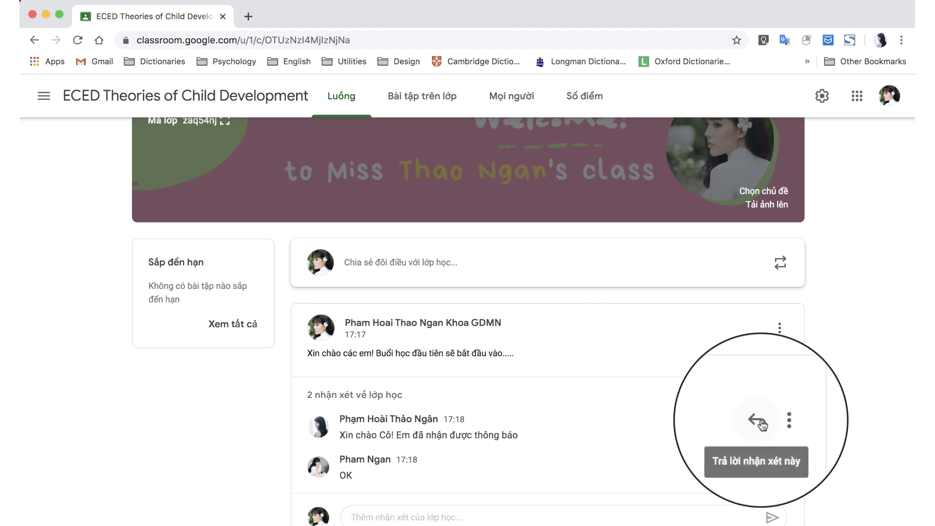
pyautogui.click(778, 422)
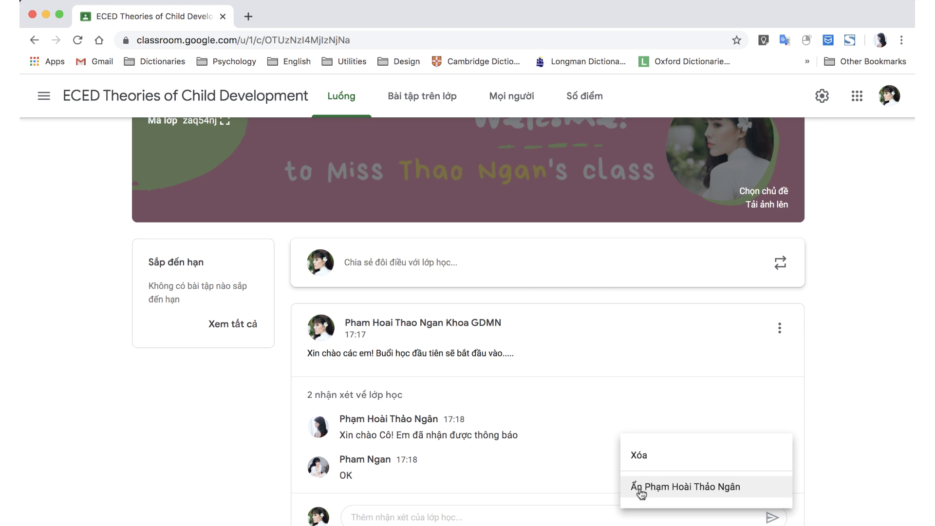
pyautogui.click(505, 502)
pyautogui.scroll(3, 505, 502)
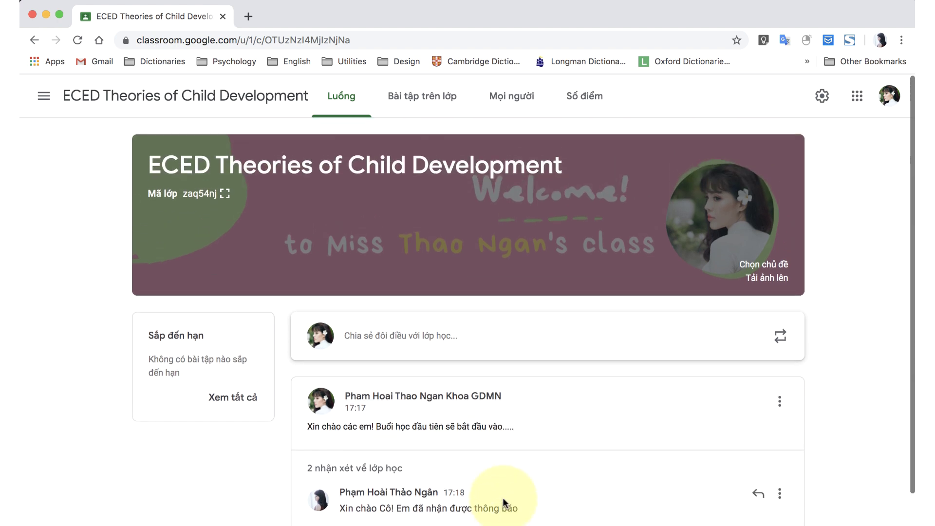
pyautogui.click(350, 117)
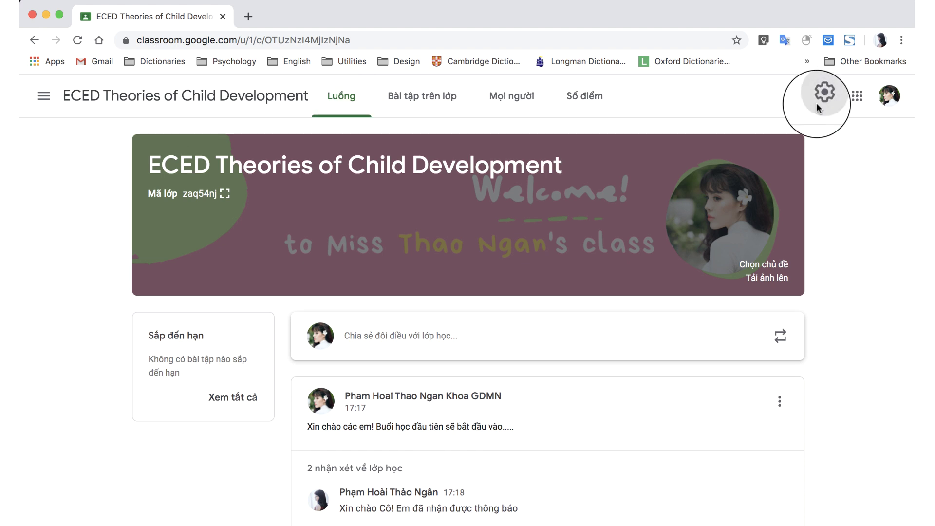
# Set Luồng to 'Sinh viên chỉ có thể nhận xét', keep 'Hiển thị thông báo thu gọn', and save.
pyautogui.click(817, 103)
pyautogui.click(621, 327)
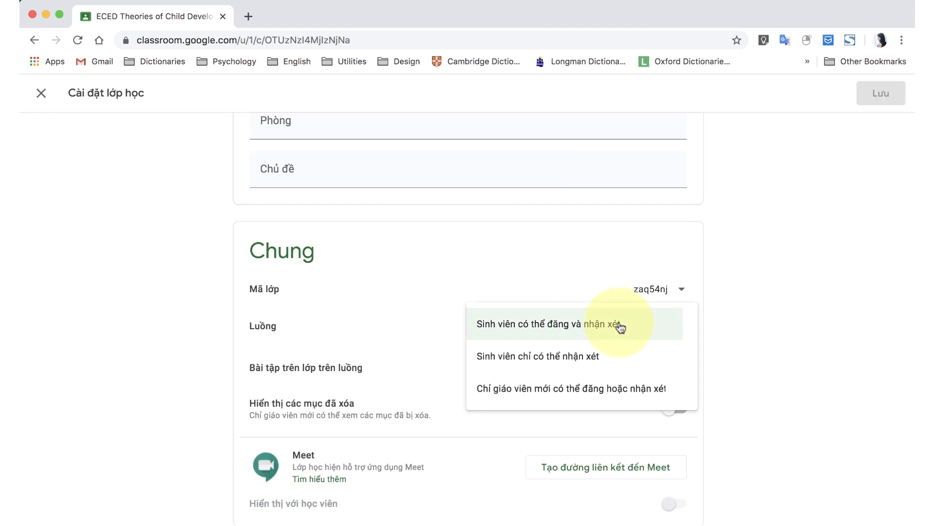
pyautogui.click(545, 366)
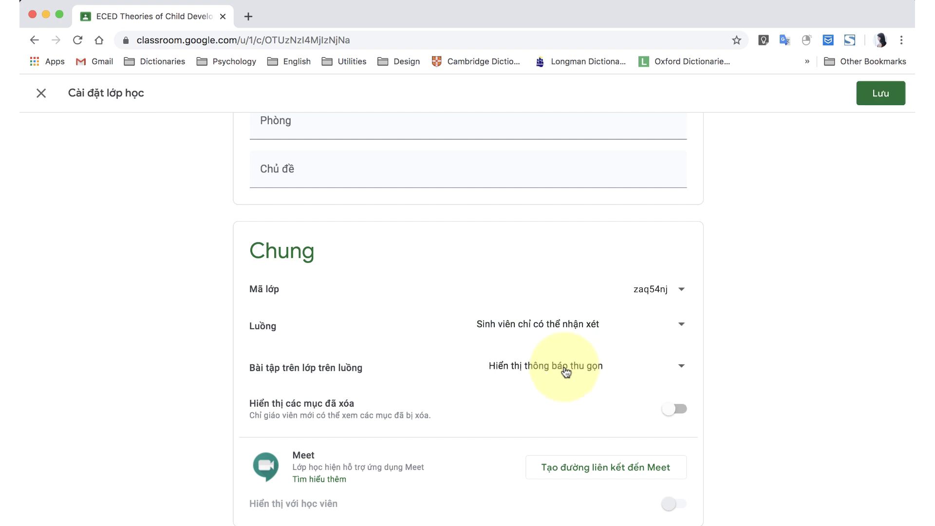
pyautogui.click(565, 370)
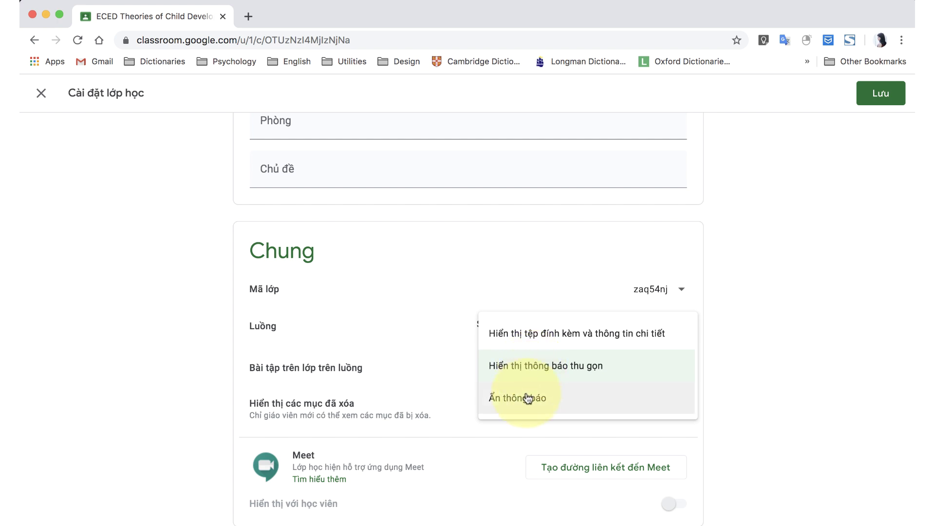
pyautogui.click(268, 411)
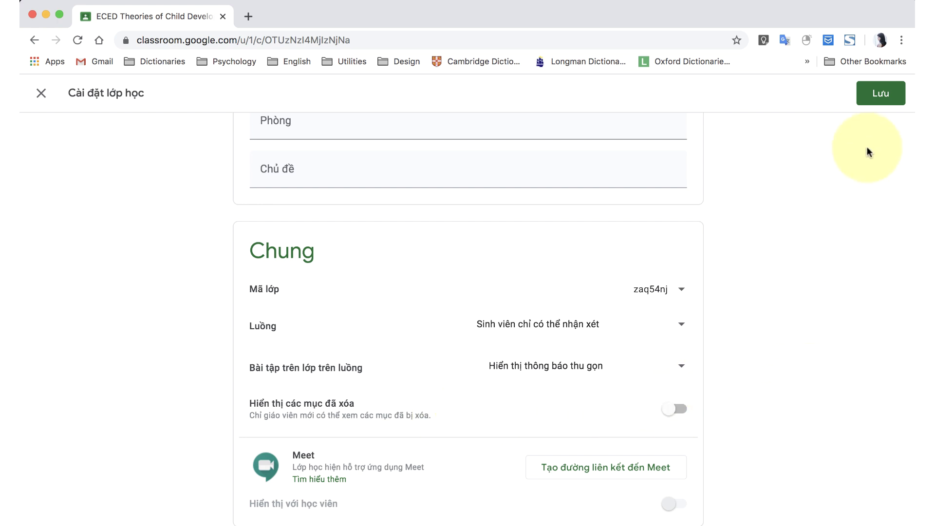
pyautogui.click(886, 92)
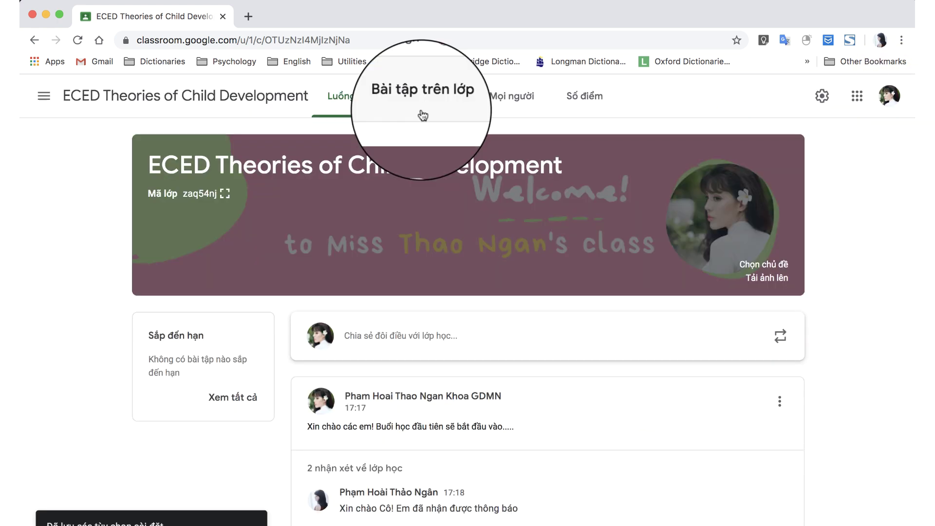
# On the Bài tập trên lớp page, create the topic 'Tuần1. Tổng quan' via Tạo > Chủ đề.
pyautogui.click(421, 110)
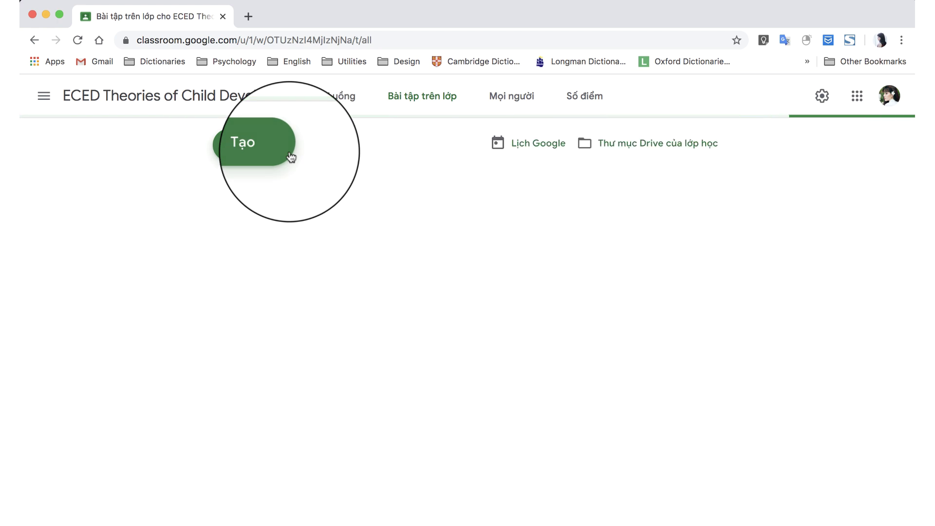
pyautogui.click(240, 143)
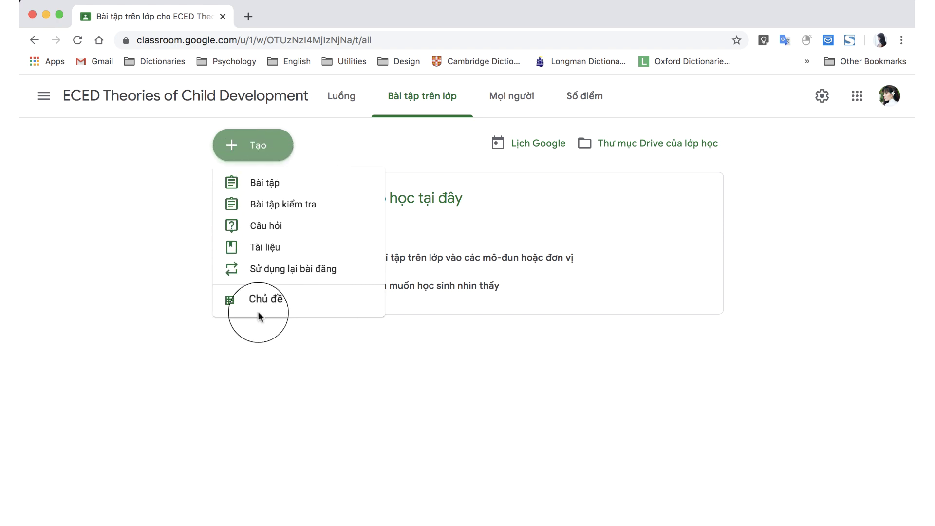
pyautogui.click(262, 353)
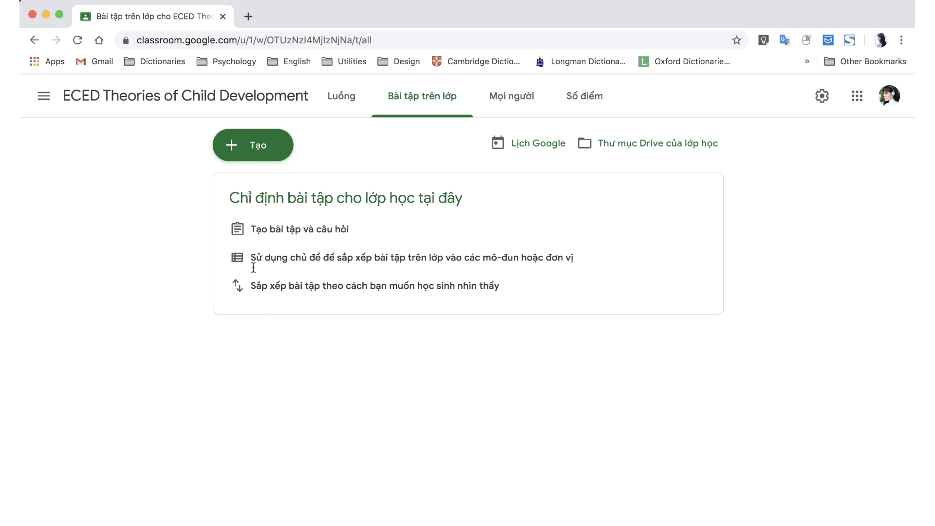
pyautogui.click(256, 156)
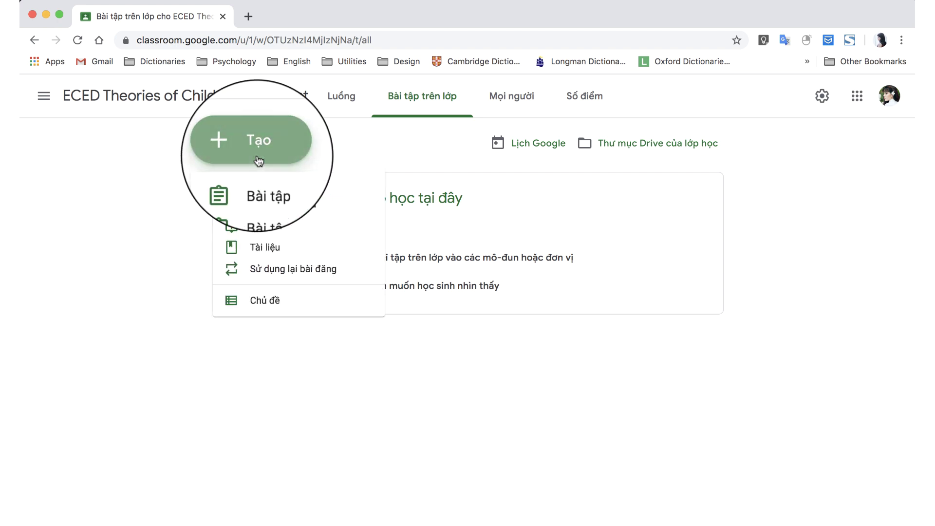
pyautogui.click(272, 302)
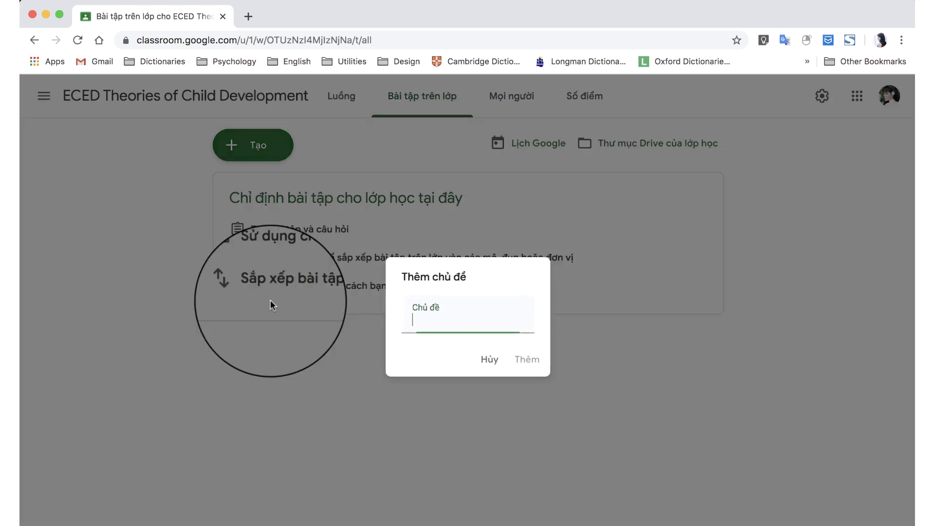
pyautogui.write('Tuần1. Tổng')
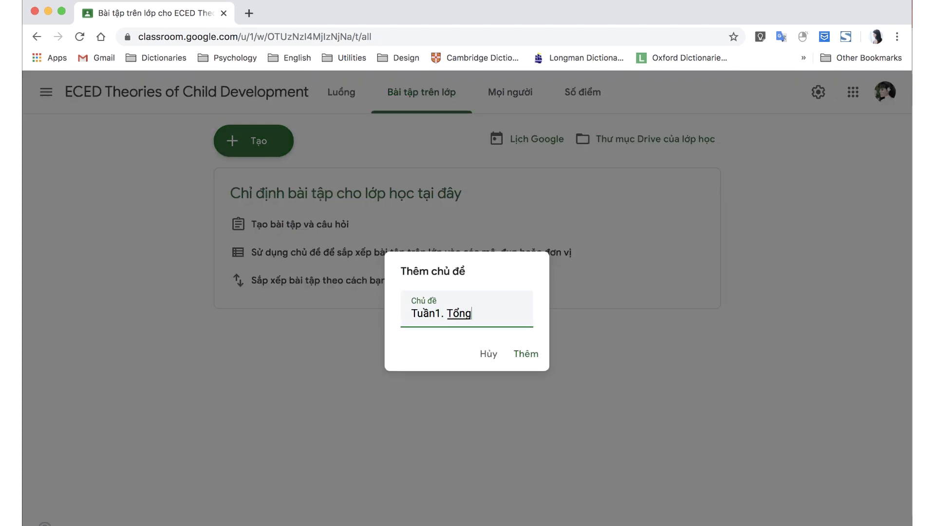
pyautogui.write(' quan')
pyautogui.click(526, 354)
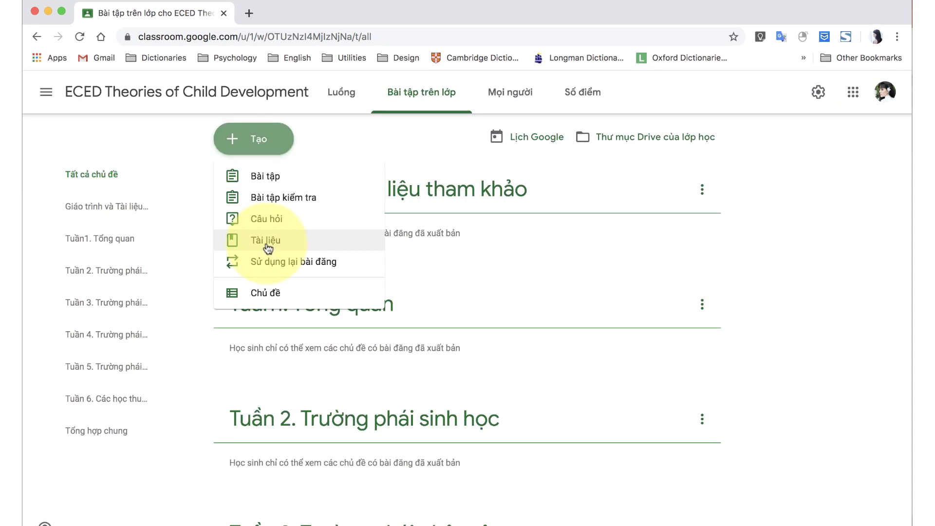
# Post Giáo trình Số 1, then move TLTK Tổng quan into Tuần 1 and TLTK Trường phái Sinh học into Tuần 2.
pyautogui.click(267, 241)
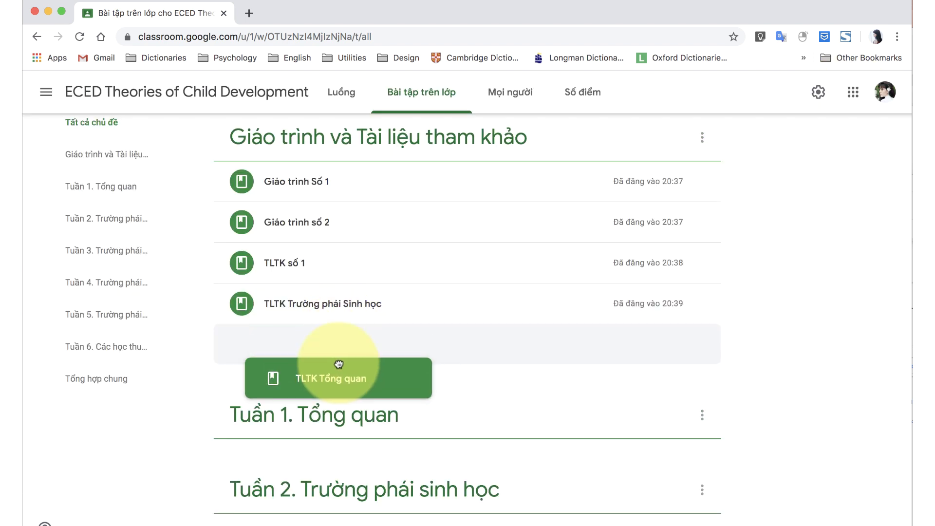
pyautogui.moveTo(350, 359); pyautogui.dragTo(334, 411)
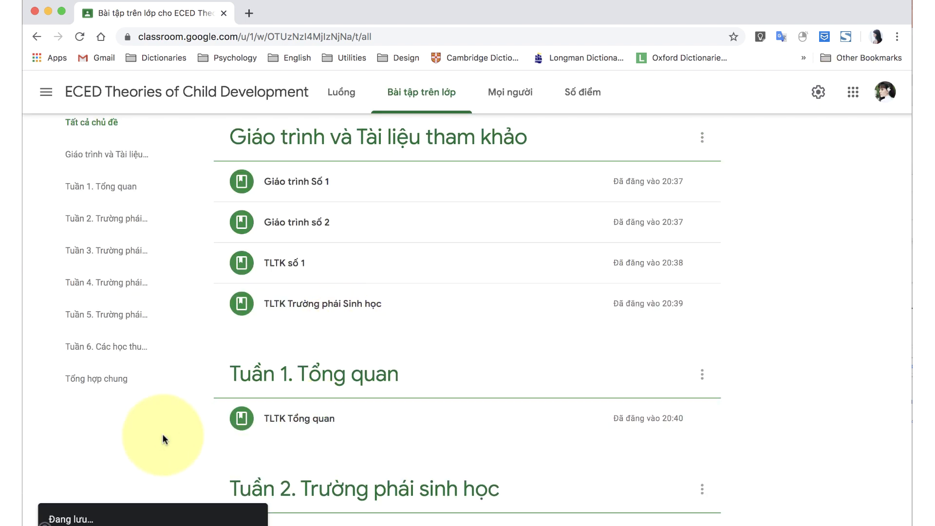
pyautogui.moveTo(430, 303); pyautogui.dragTo(341, 491)
pyautogui.scroll(2, 341, 439)
pyautogui.click(263, 139)
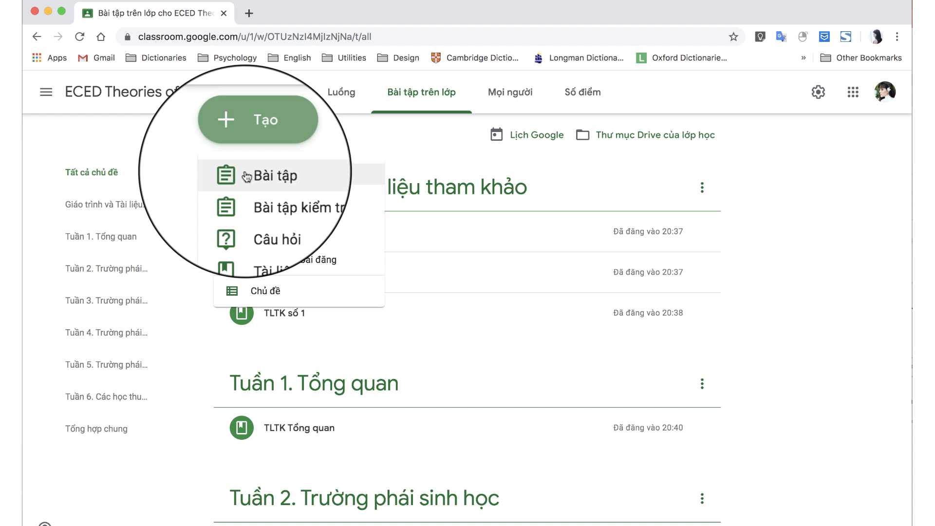
# Start an assignment titled 'So sánh các học thuyết của Watson, Skinner và Bandura' with reading instructions.
pyautogui.click(248, 175)
pyautogui.write('So sánh các học thuyết của Watson, Skinner và Bandura')
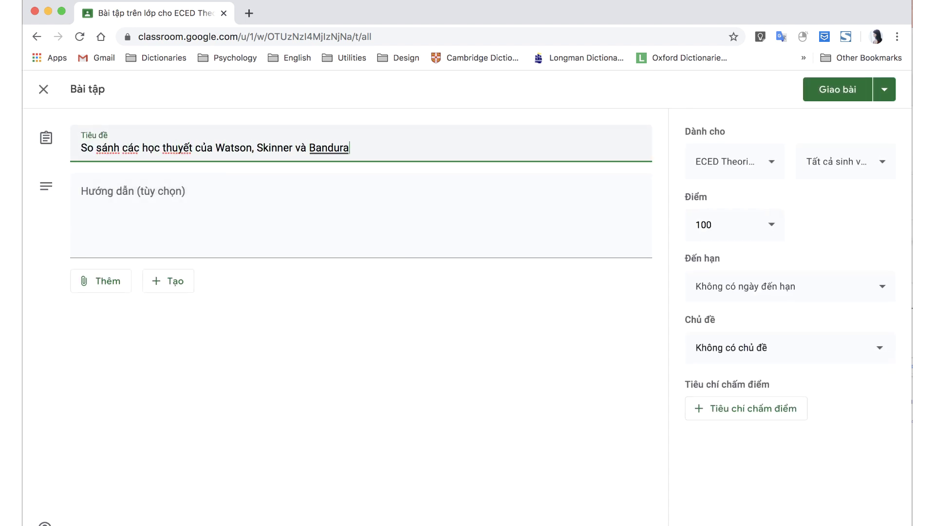
pyautogui.click(97, 195)
pyautogui.write('Đọc tài liệu đính kèm, tham khảo video để làm bài tập')
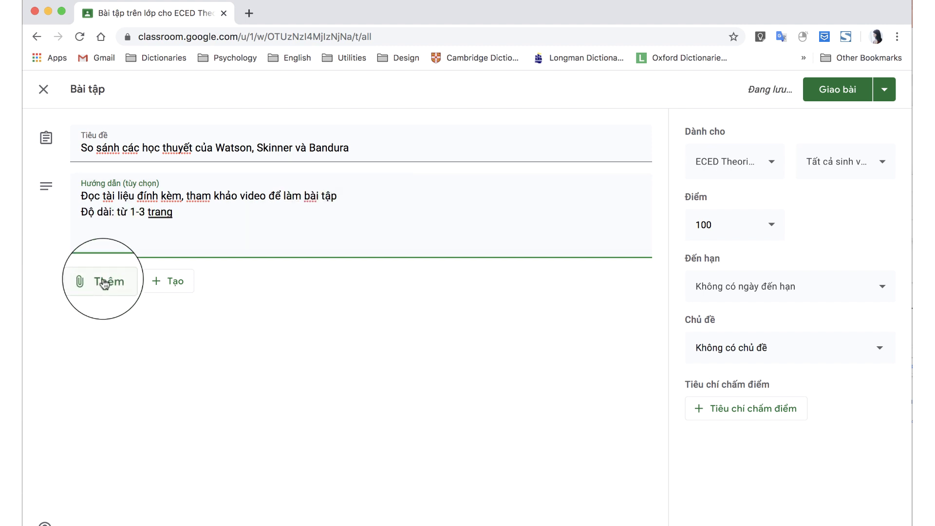
# Show the Tạo menu of new Google Docs, Slides and Sheets files.
pyautogui.click(100, 281)
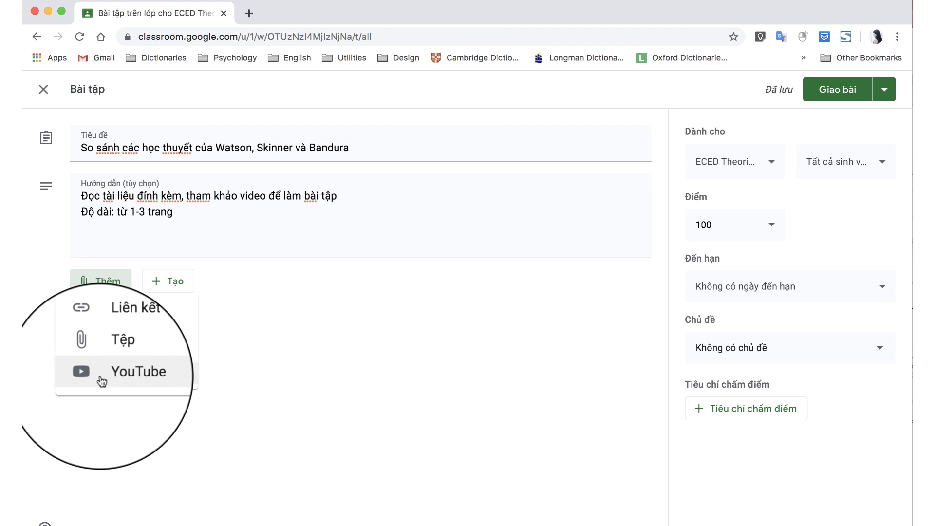
pyautogui.click(179, 282)
pyautogui.click(170, 283)
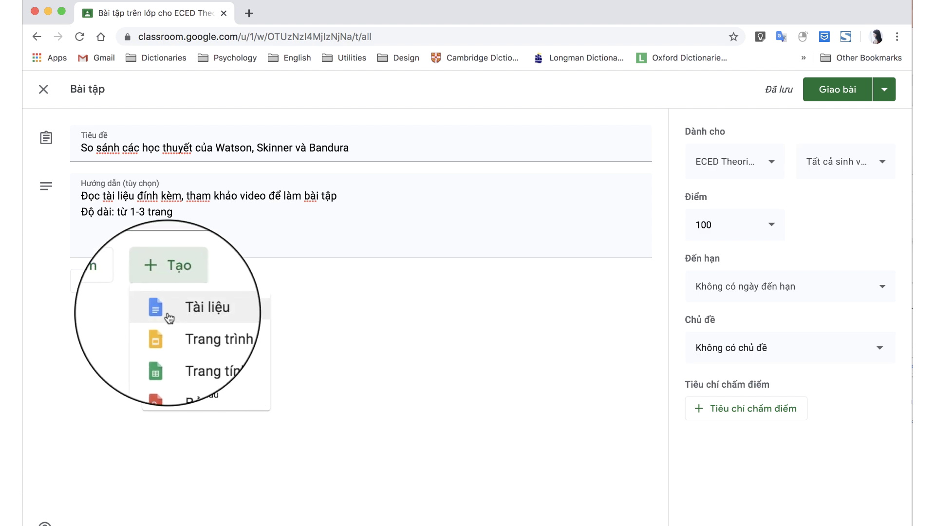
# Attach the Chương 4 Word file as view-only, the slideserve slides link, and a behaviourism YouTube video.
pyautogui.click(100, 281)
pyautogui.click(110, 352)
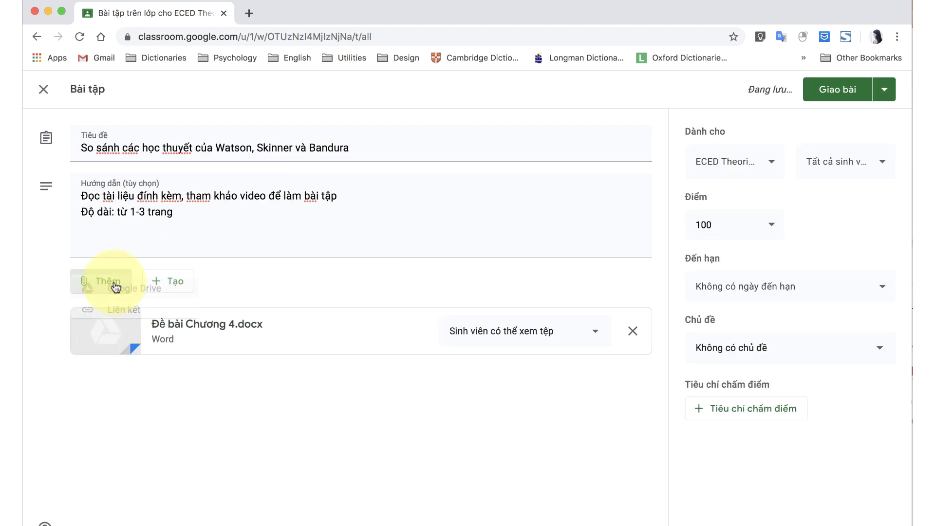
pyautogui.click(110, 330)
pyautogui.click(100, 281)
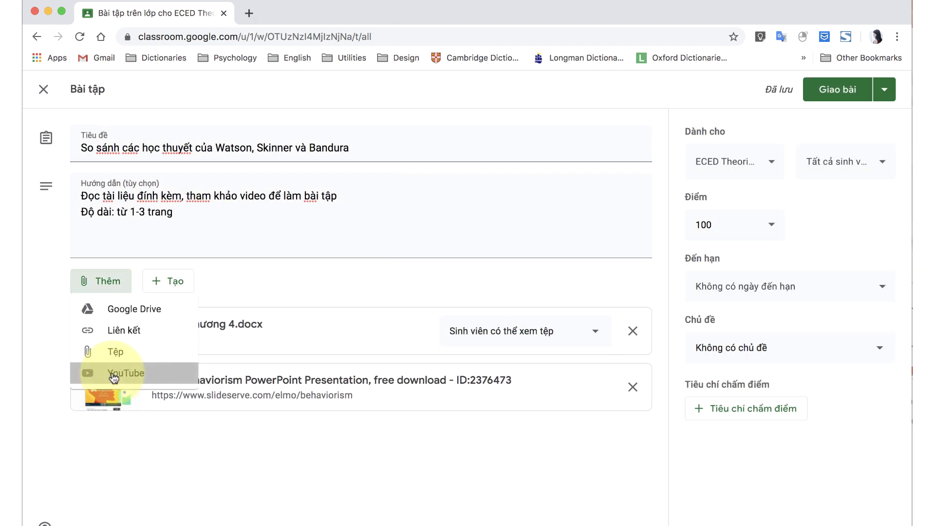
pyautogui.click(113, 373)
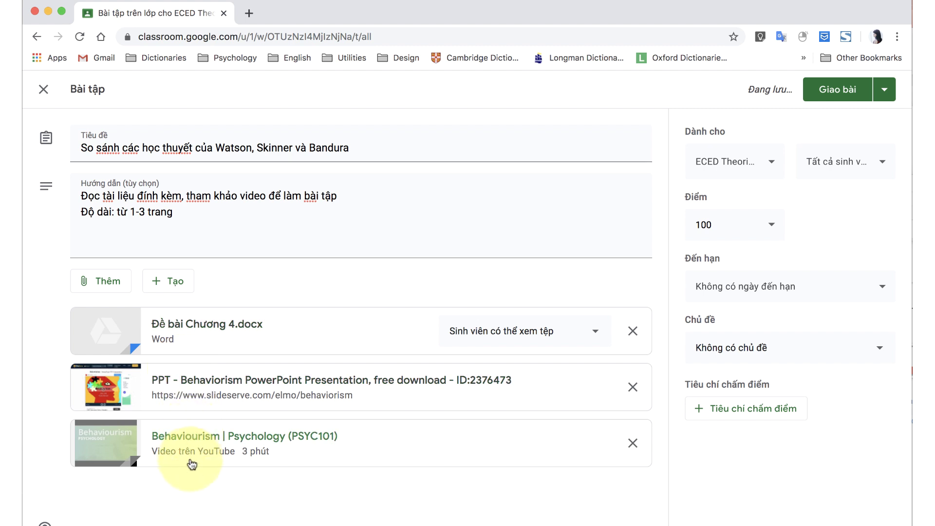
pyautogui.click(526, 338)
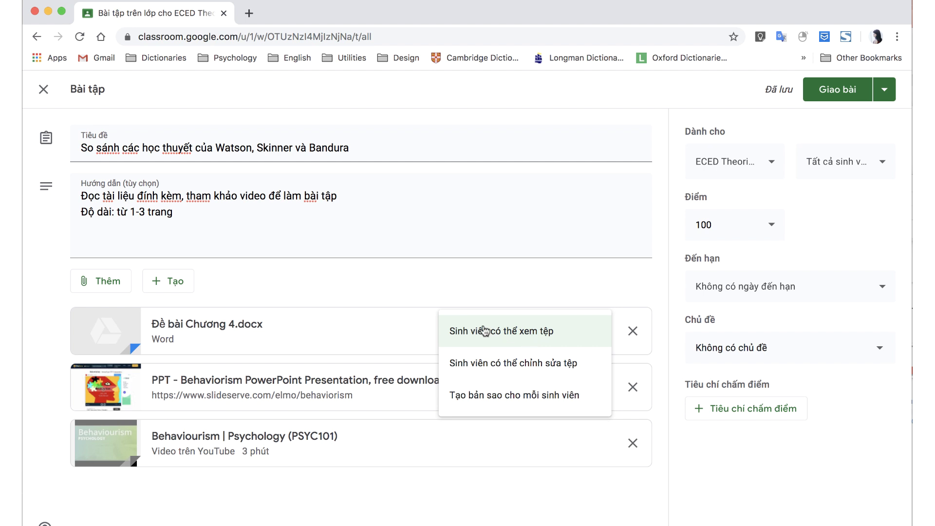
pyautogui.click(417, 277)
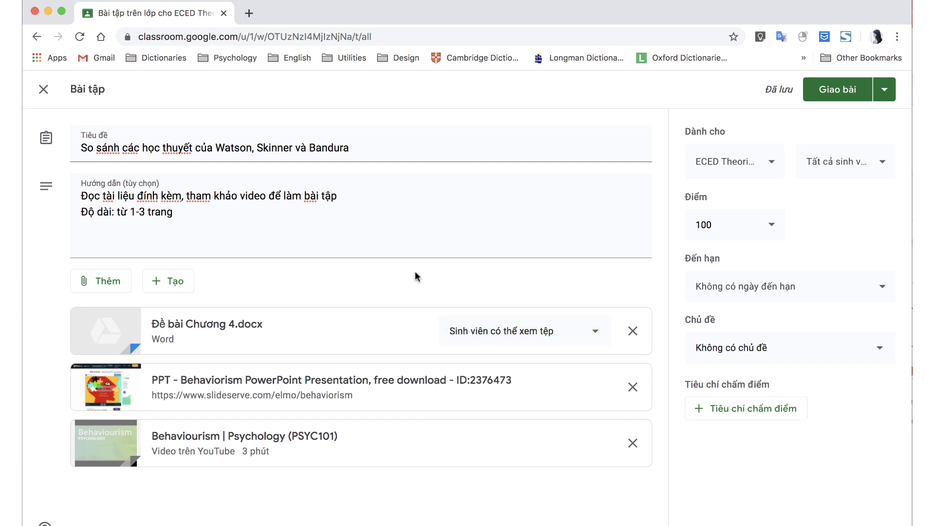
# Create a new Google Doc 'Phiếu bài tập Chương 4' and make a copy for each student.
pyautogui.click(161, 275)
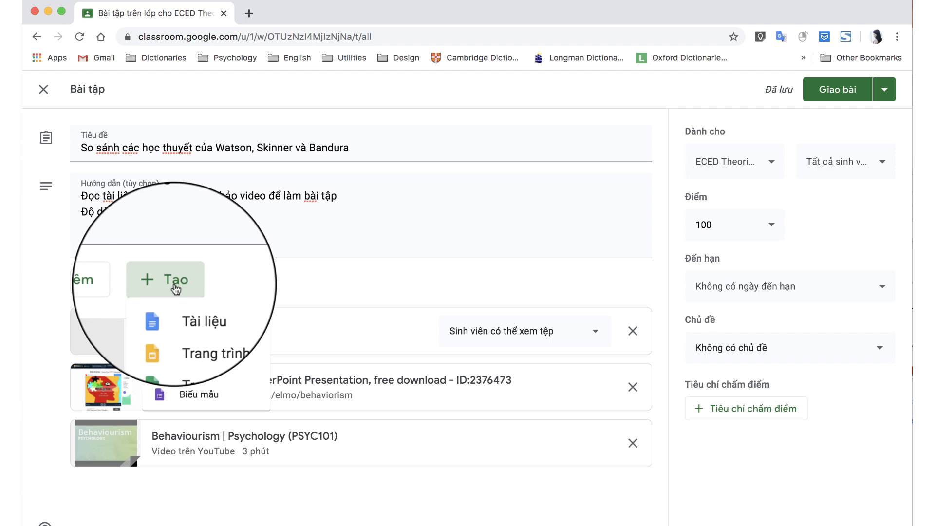
pyautogui.click(173, 306)
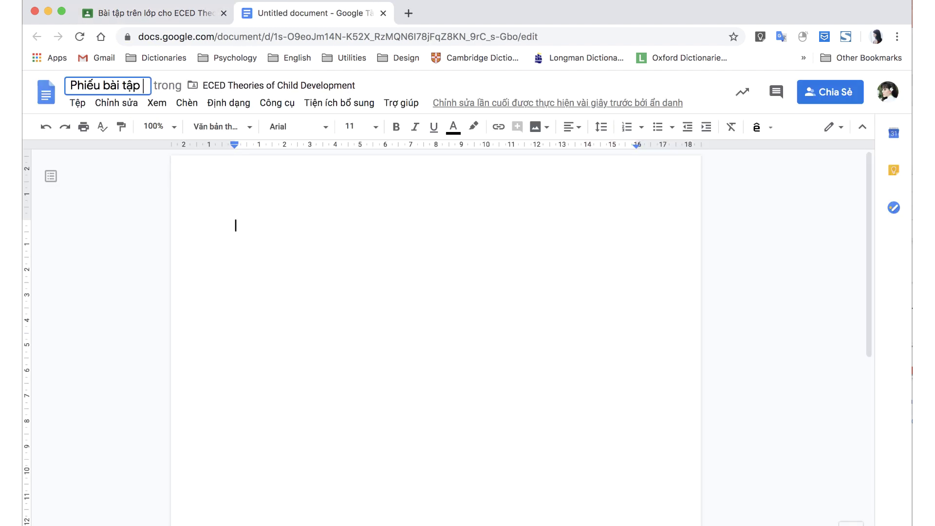
pyautogui.write('Chương 4')
pyautogui.press('Return')
pyautogui.write('Đ')
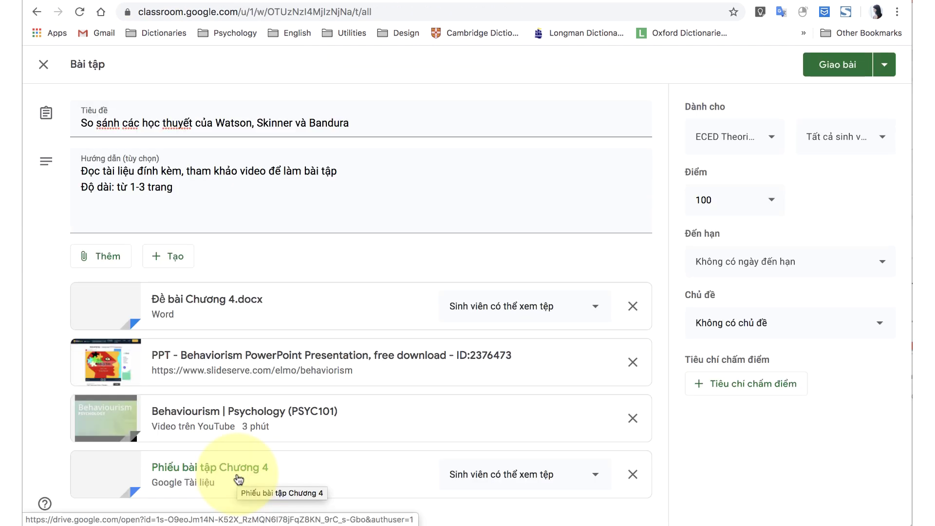
pyautogui.click(516, 475)
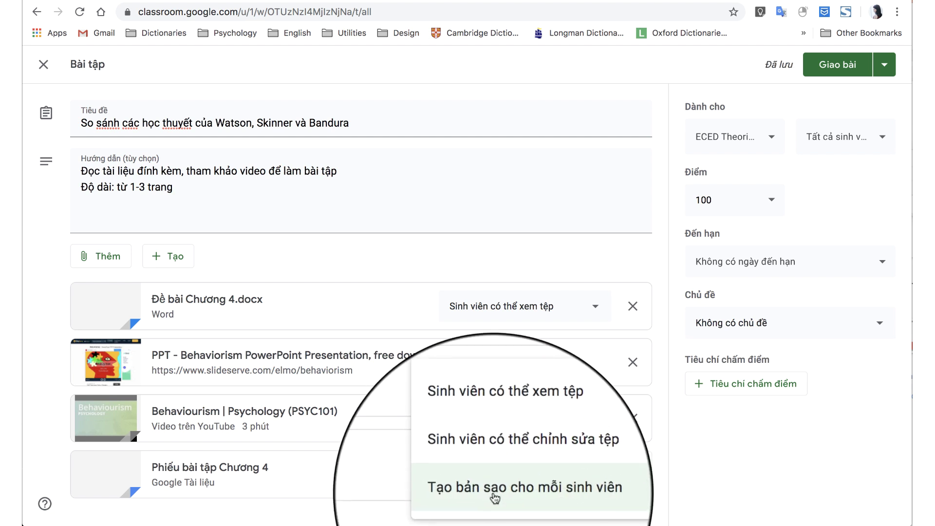
pyautogui.click(495, 497)
# Assign the work only to the ECED class and to all its students.
pyautogui.click(725, 136)
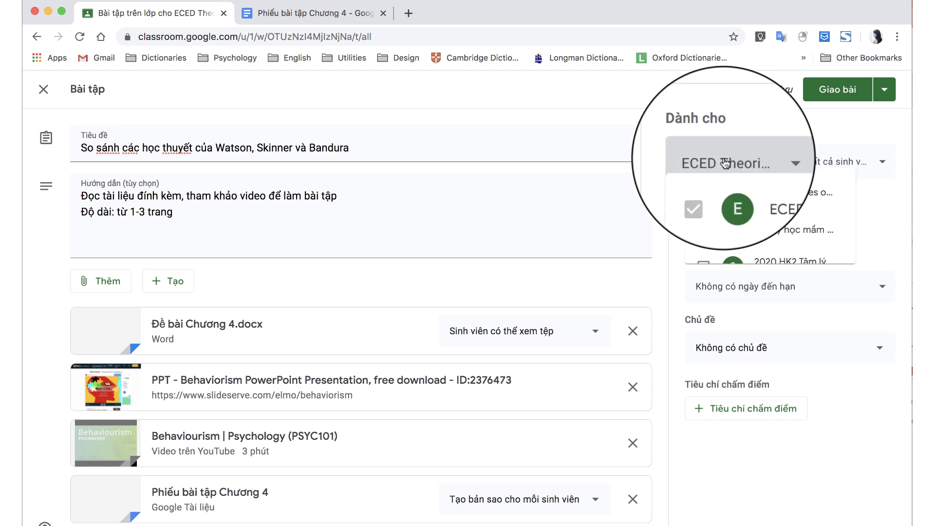
pyautogui.click(703, 274)
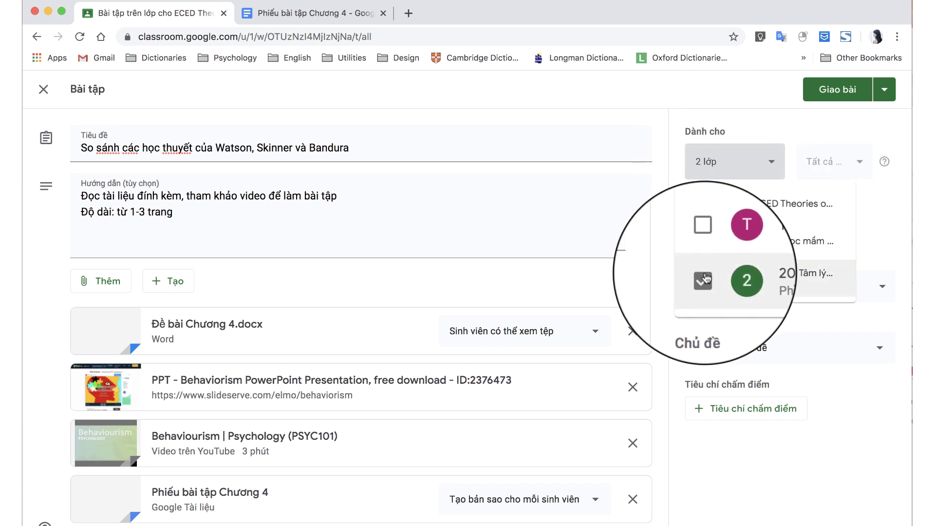
pyautogui.click(703, 240)
pyautogui.click(703, 273)
pyautogui.click(703, 240)
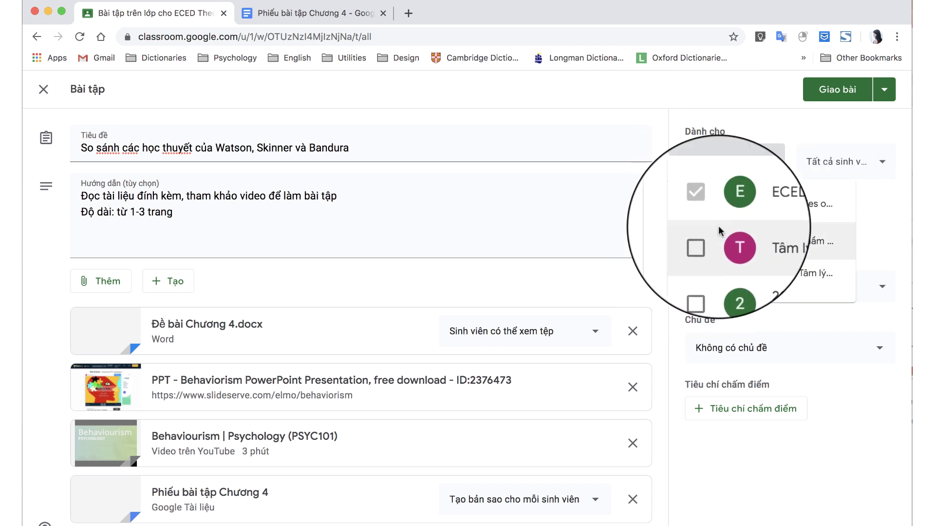
pyautogui.click(835, 162)
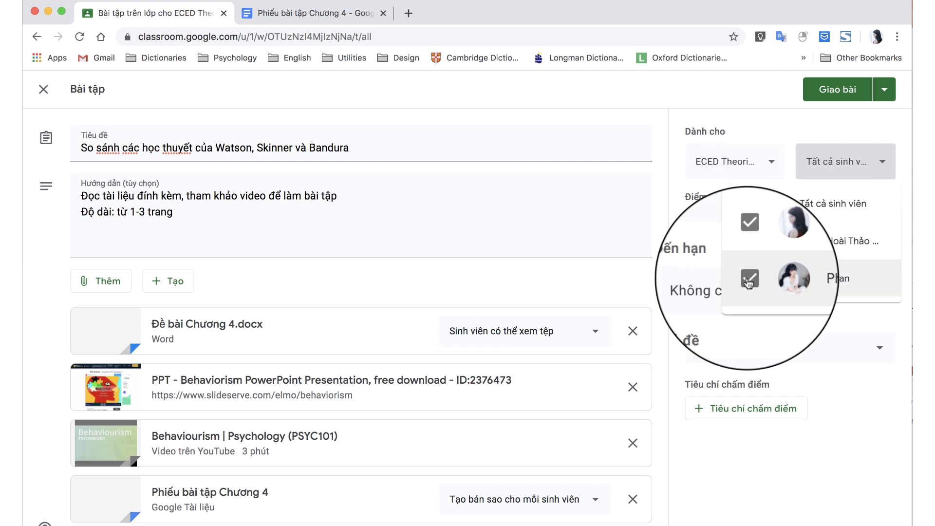
pyautogui.click(750, 280)
pyautogui.click(749, 280)
pyautogui.click(711, 203)
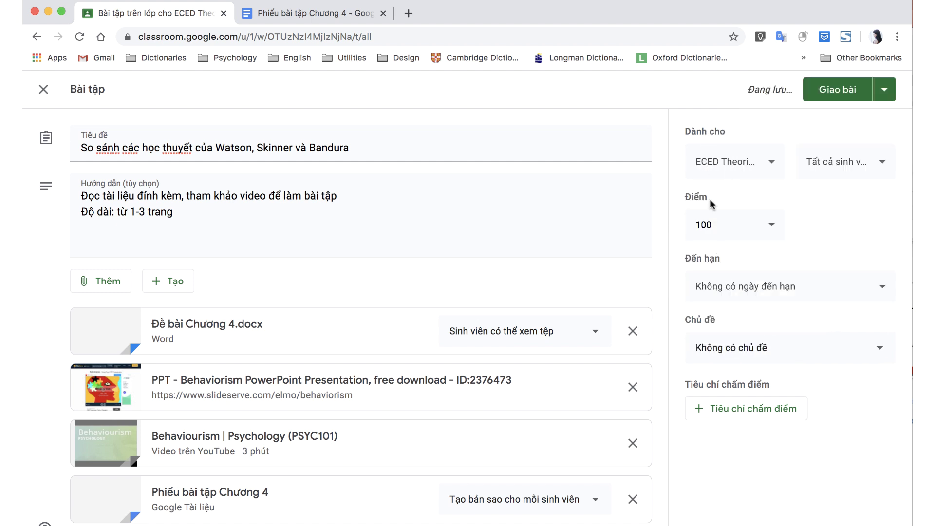
# Set 10 points, due 3 May 2020 at 23:59, under topic Tuần 4. Trường phái hành vi.
pyautogui.click(704, 225)
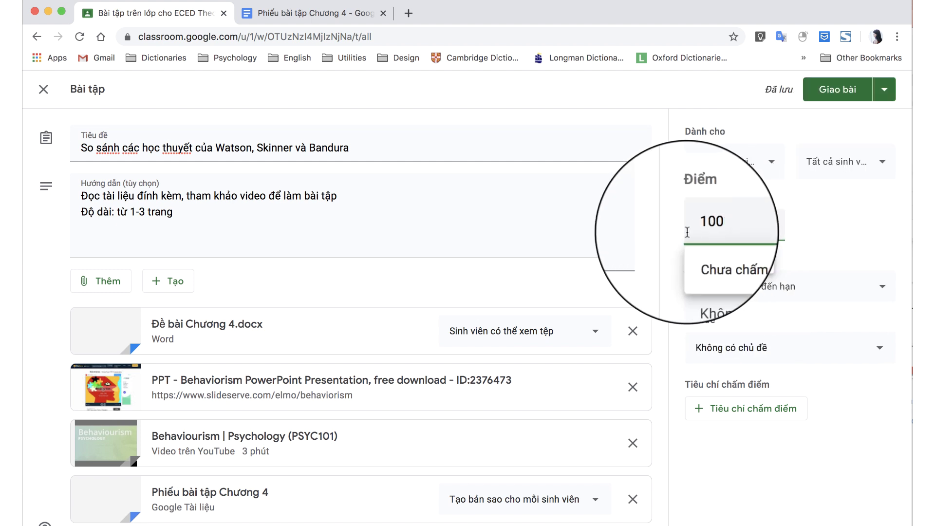
pyautogui.press('BackSpace')
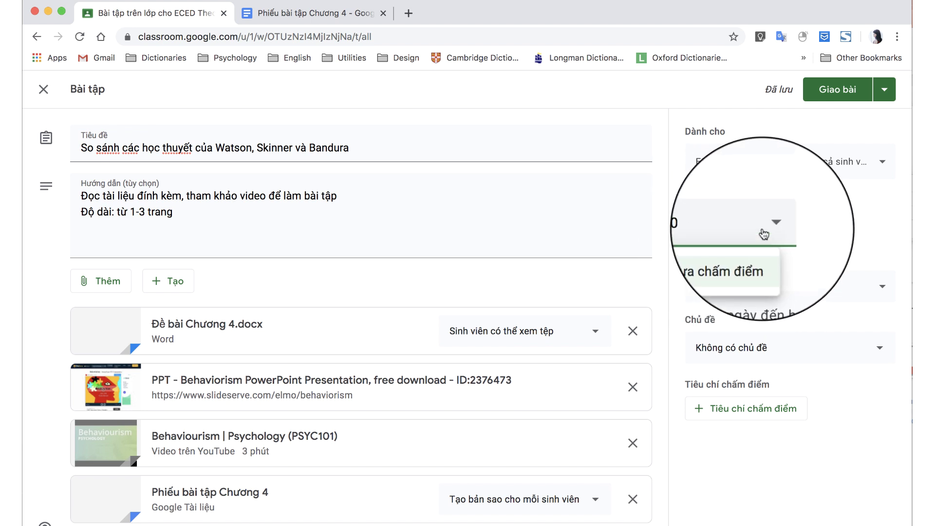
pyautogui.click(780, 287)
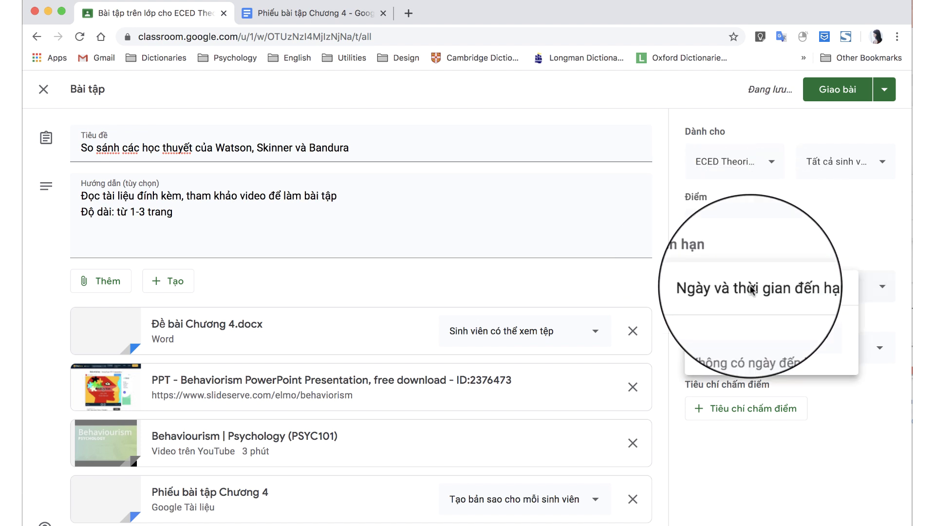
pyautogui.click(755, 266)
pyautogui.click(789, 395)
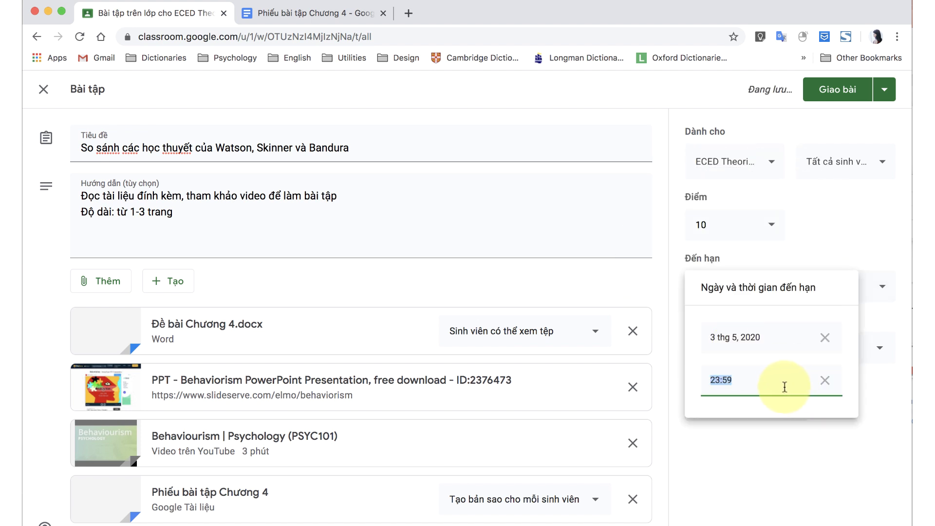
pyautogui.click(781, 266)
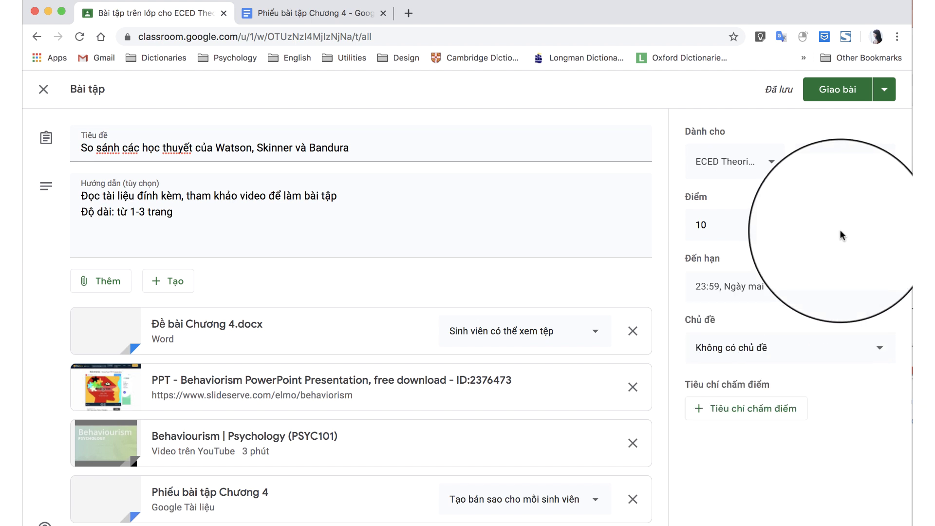
pyautogui.click(746, 358)
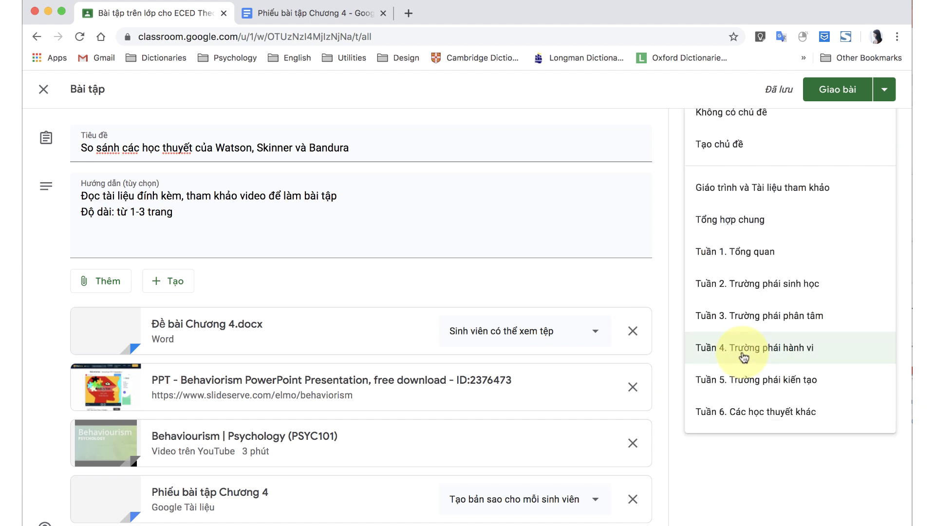
pyautogui.click(745, 350)
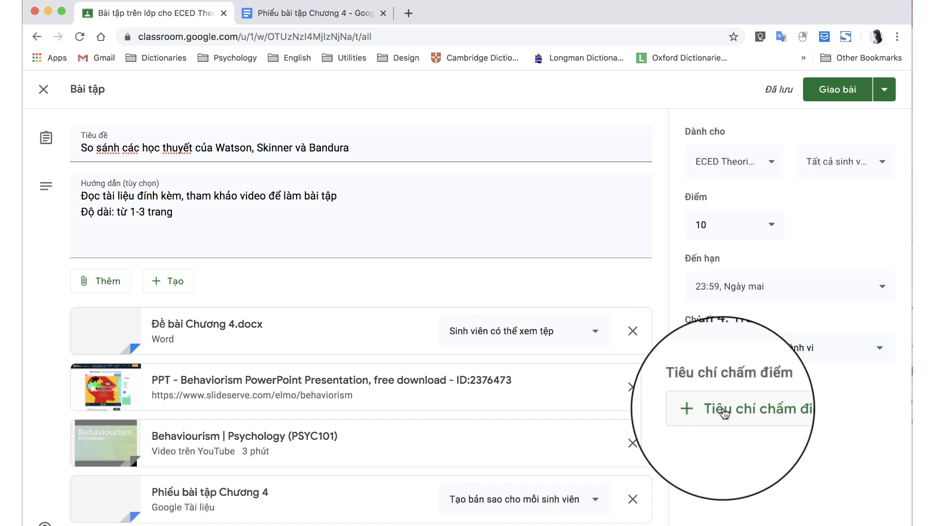
# Build and save a rubric: Nội dung (6 points, levels rất tốt/tốt/khá/kém) and Hình thức (4 points).
pyautogui.click(724, 413)
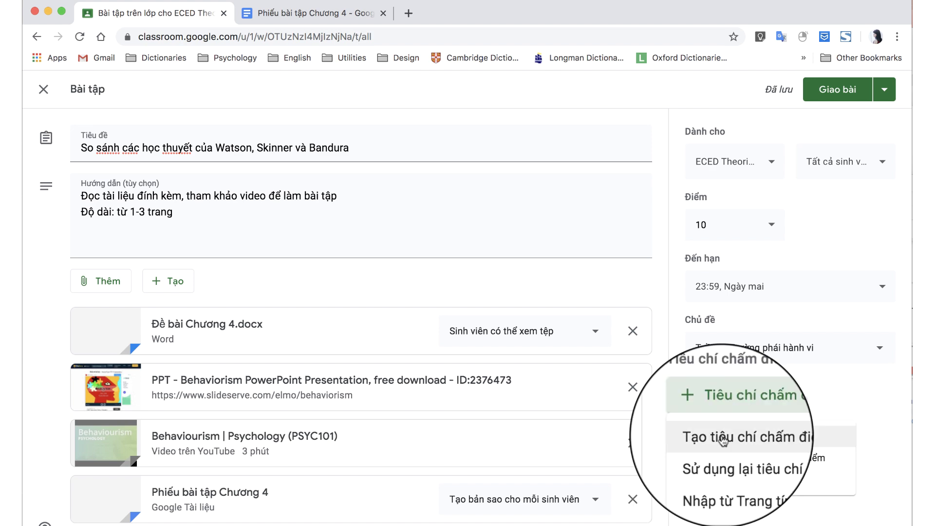
pyautogui.click(722, 439)
pyautogui.write('Nội dung')
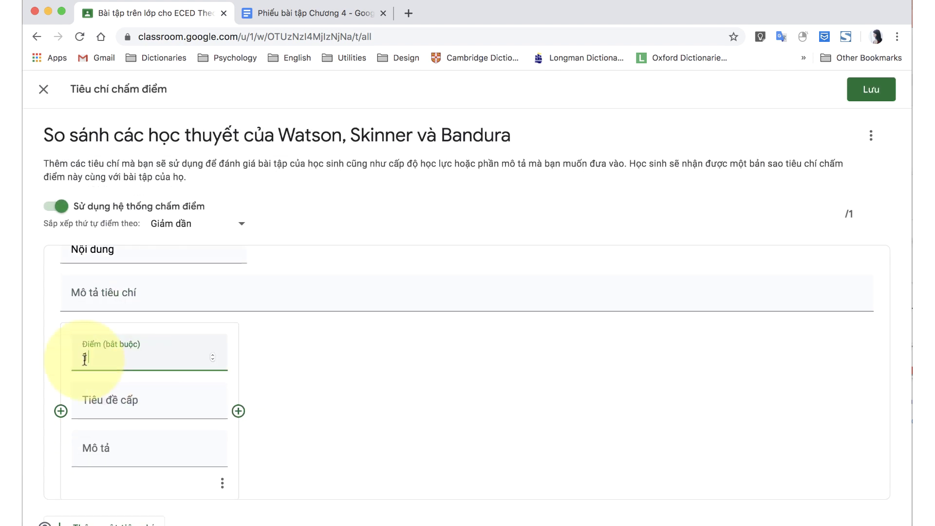
pyautogui.write('rất tốt')
pyautogui.write('tốt')
pyautogui.click(467, 436)
pyautogui.write('khá')
pyautogui.click(628, 435)
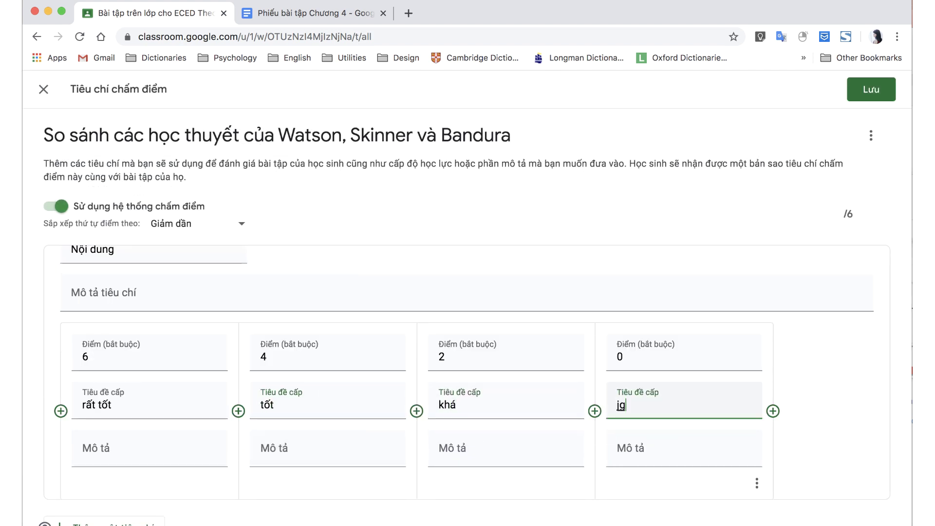
pyautogui.write('kém')
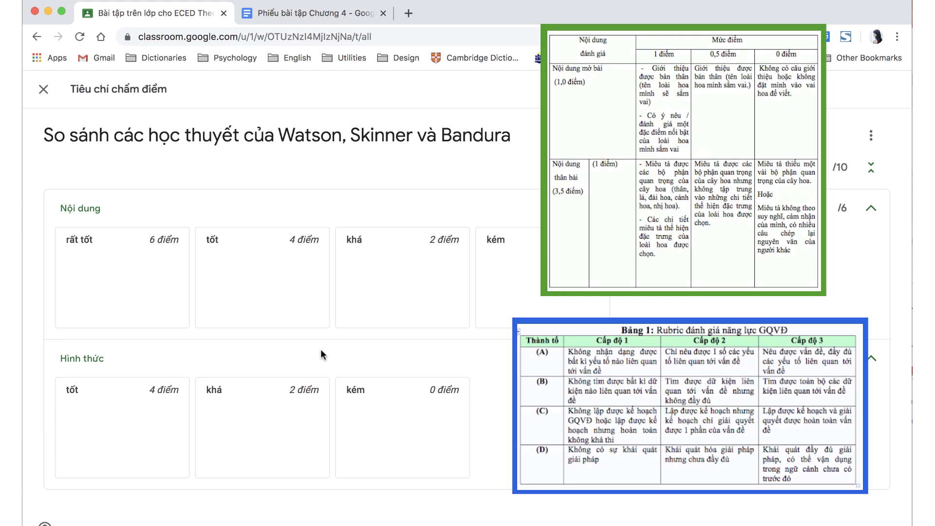
pyautogui.click(44, 90)
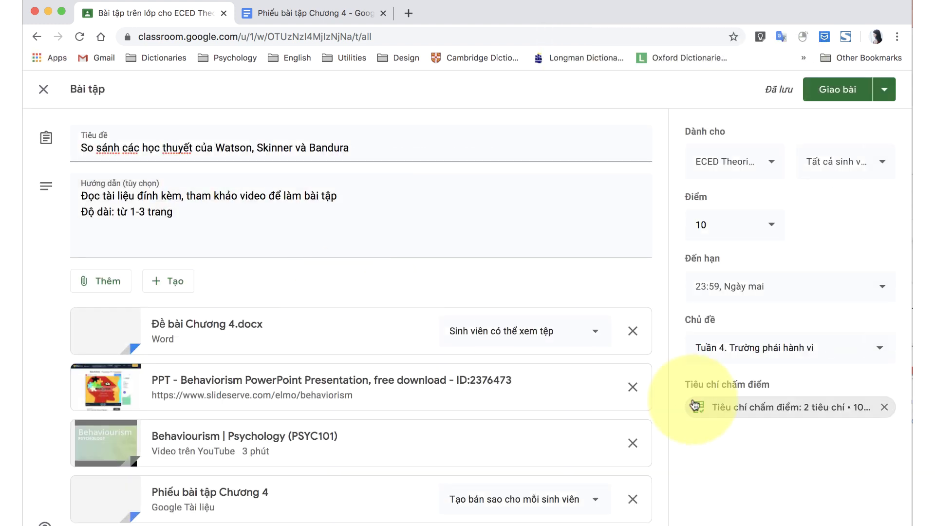
# Assign the Watson, Skinner và Bandura comparison assignment to students now.
pyautogui.click(863, 105)
pyautogui.click(885, 89)
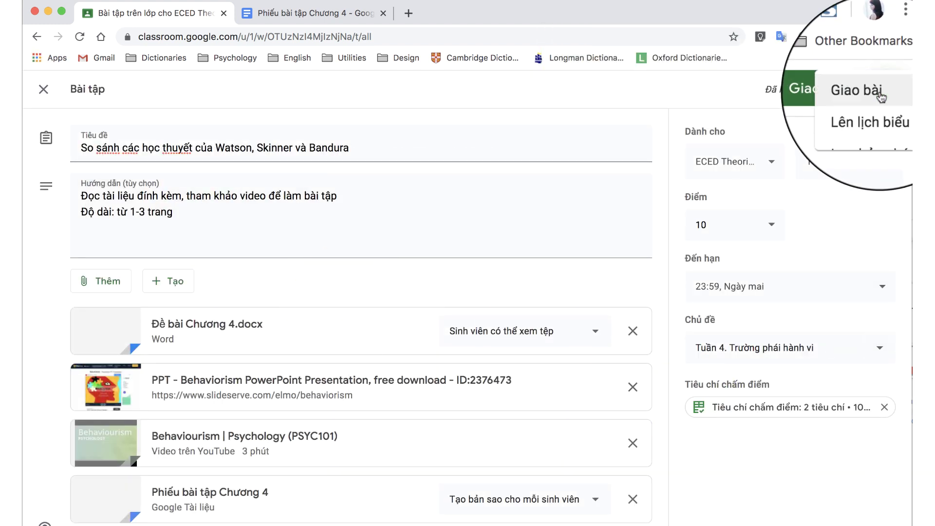
pyautogui.click(849, 103)
pyautogui.click(517, 348)
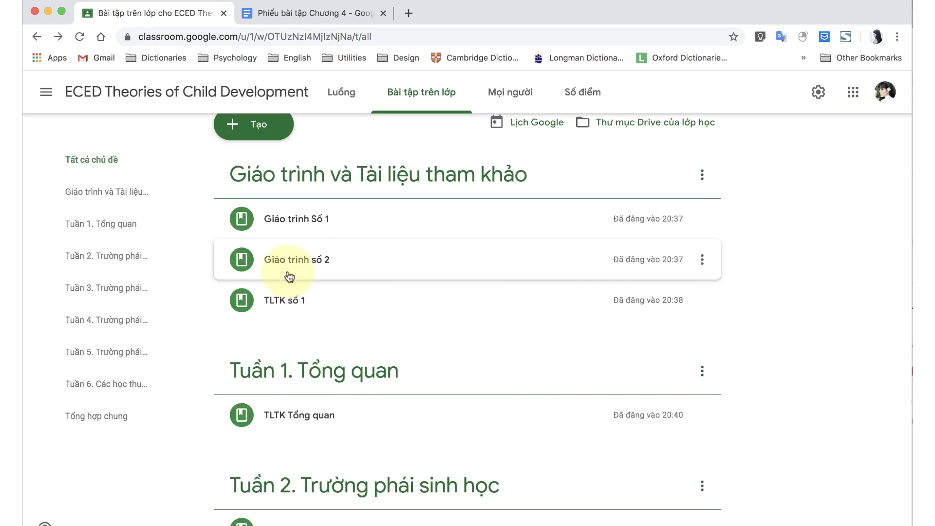
pyautogui.click(259, 122)
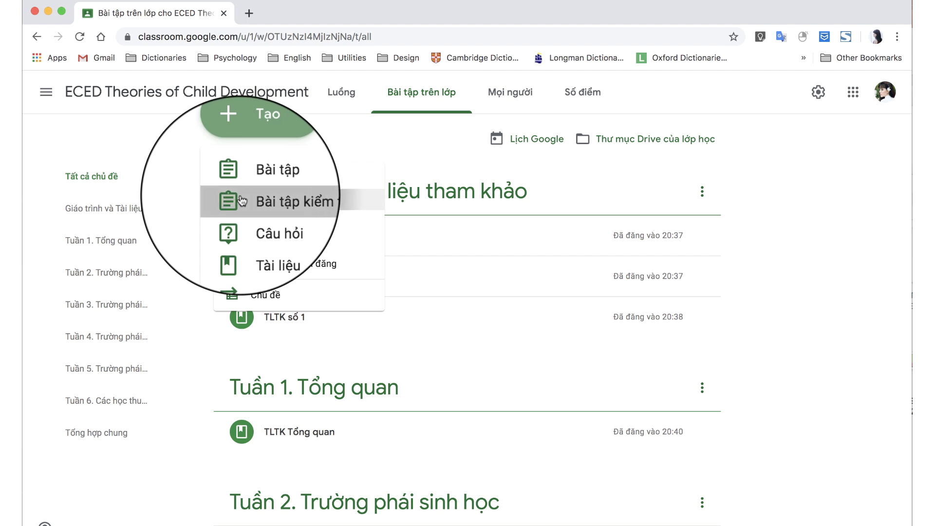
# Create a quiz assignment and open its Blank Quiz in Google Forms.
pyautogui.click(242, 200)
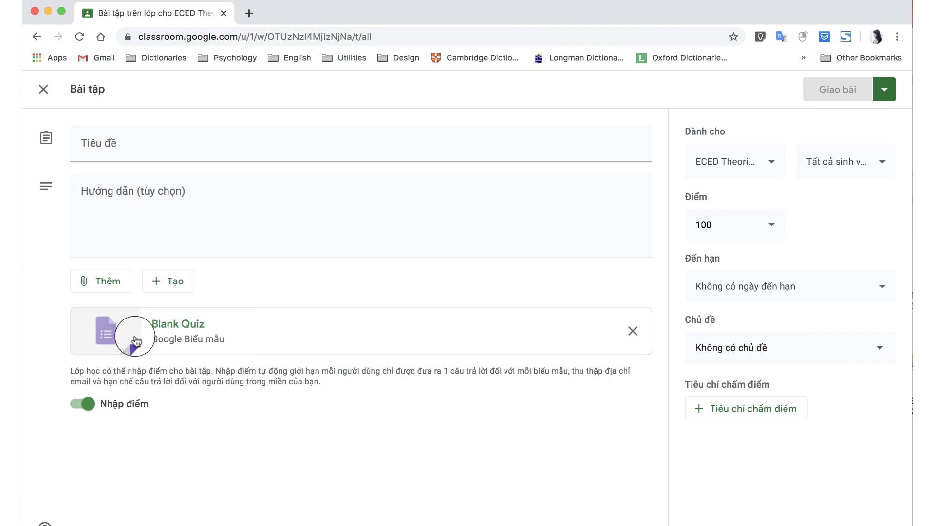
pyautogui.click(169, 333)
# Title the quiz 'Trắc nghiệm Chương 2', add a description, and give question 1 options Đáp án A–D.
pyautogui.click(271, 184)
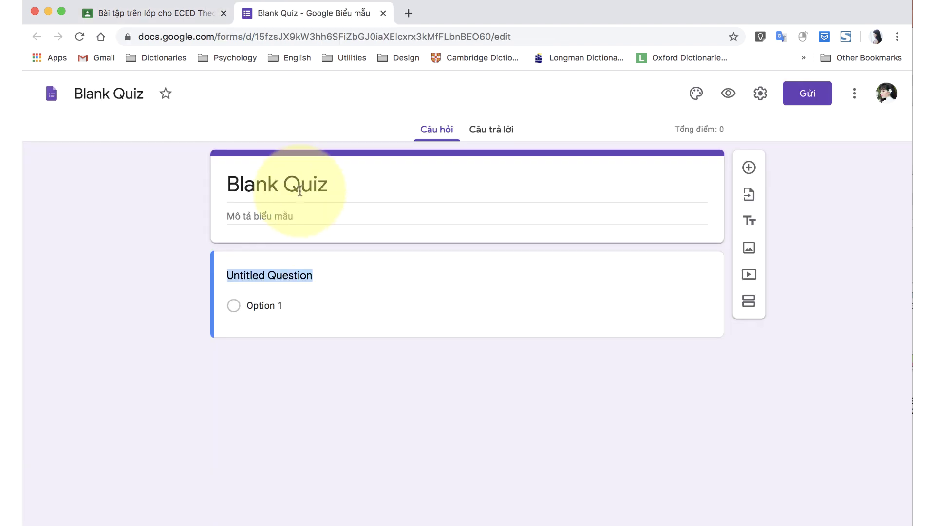
pyautogui.hotkey('ctrl', 'a')
pyautogui.write('Trắc nghiệm Chương 2')
pyautogui.press('Tab')
pyautogui.write('Trường p')
pyautogui.write('Đáp án A')
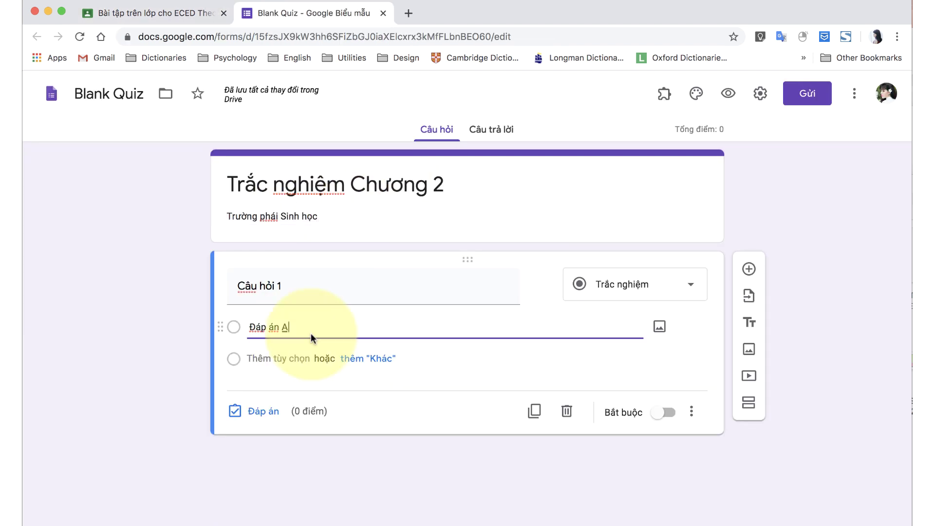
pyautogui.click(273, 358)
pyautogui.write('Đáp án B')
pyautogui.click(273, 390)
pyautogui.write('Đáp án C')
pyautogui.click(273, 421)
pyautogui.write('Đáp án D')
# Set question 1's answer key worth 1 point, without feedback, and add question 2.
pyautogui.click(240, 386)
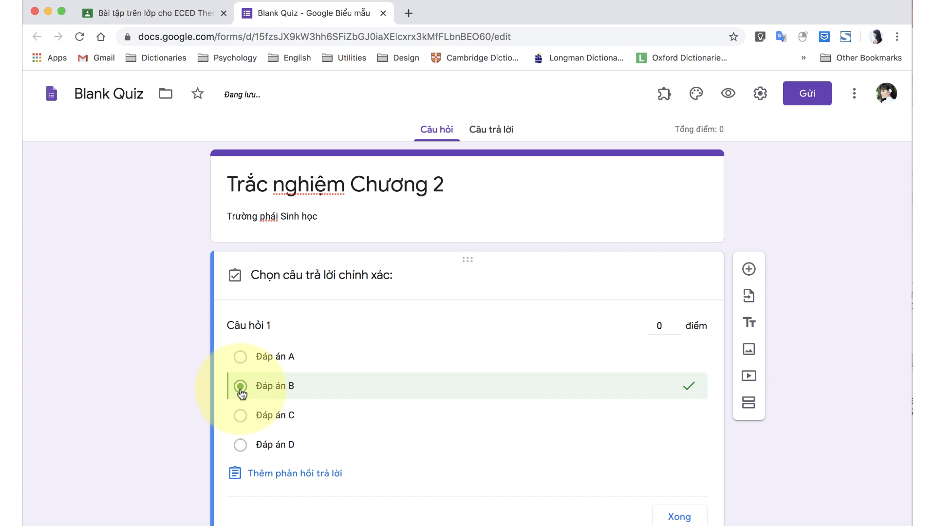
pyautogui.click(271, 475)
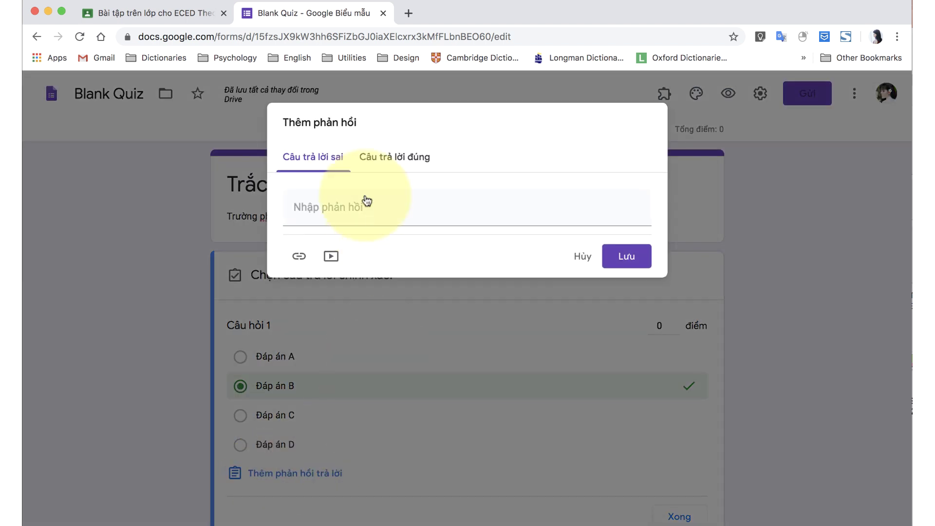
pyautogui.click(390, 160)
pyautogui.click(331, 157)
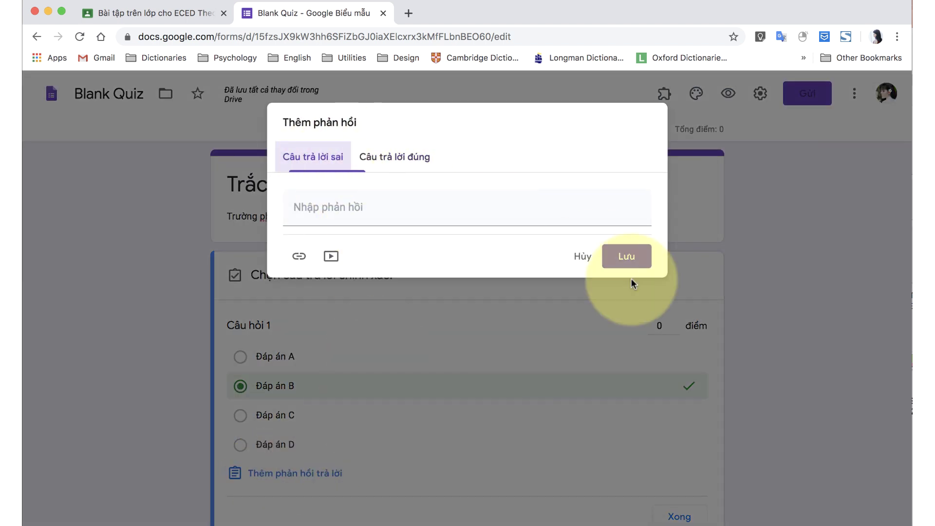
pyautogui.click(582, 256)
pyautogui.doubleClick(659, 325)
pyautogui.write('1')
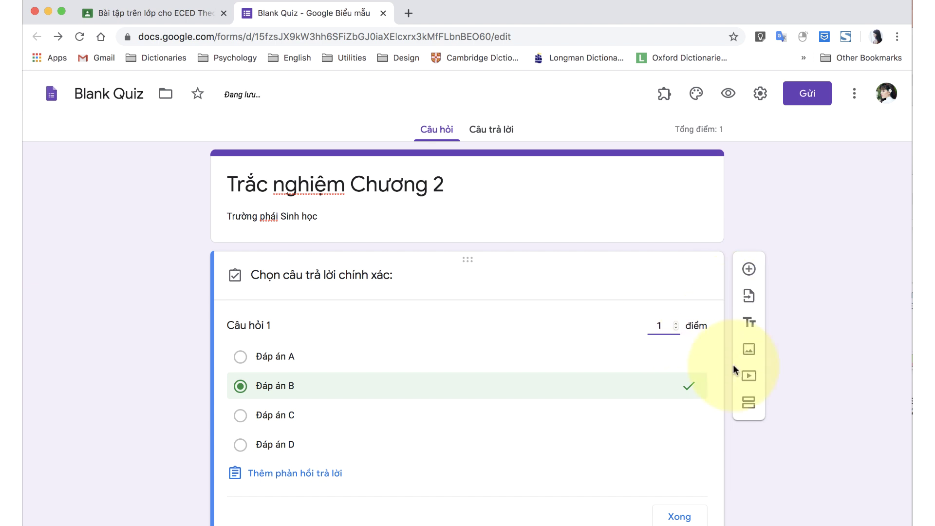
pyautogui.click(680, 518)
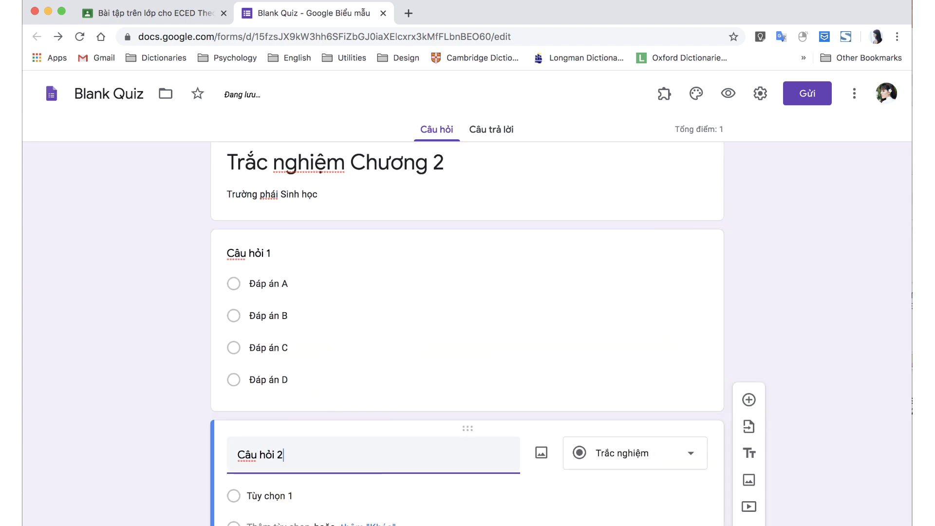
# Give question 2 options Đáp án A–D and mark Đáp án C as correct.
pyautogui.click(271, 496)
pyautogui.write('Đáp án A')
pyautogui.press('Return')
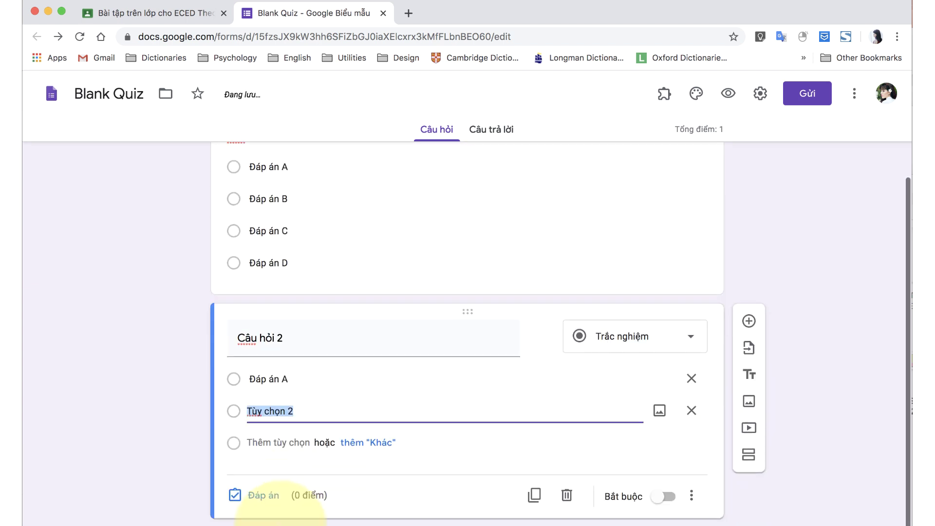
pyautogui.write('Đáp án v')
pyautogui.click(274, 440)
pyautogui.write('Đáp án C')
pyautogui.press('Return')
pyautogui.write('Đáp ánD')
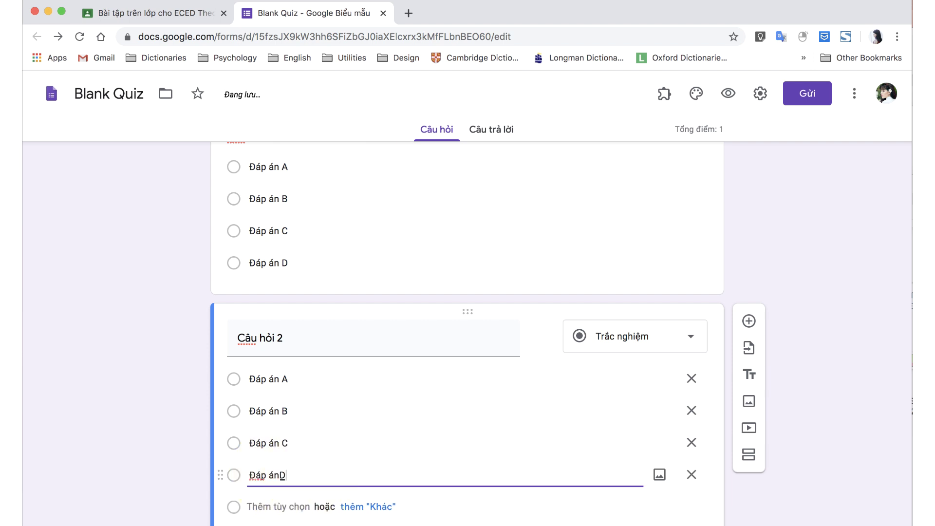
pyautogui.scroll(-2, 256, 508)
pyautogui.click(253, 428)
pyautogui.click(241, 393)
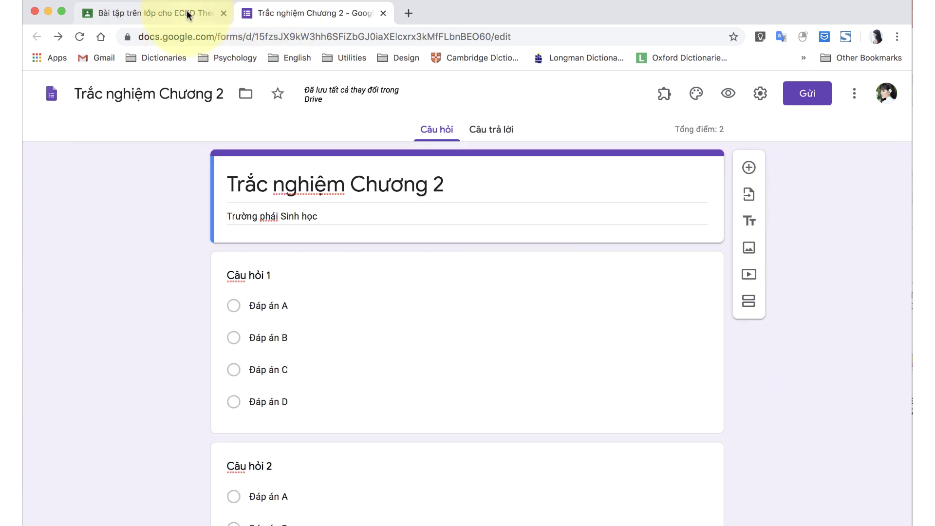
pyautogui.click(188, 15)
# Give the quiz 'Mở link' instructions, 10 points, due 4 May, topic Tuần 2. Trường phái sinh học.
pyautogui.write('Mở link Google Biểu mẫu bên dưới để làm bài kiểm tra (mỗi người chỉ làm được 1 lần')
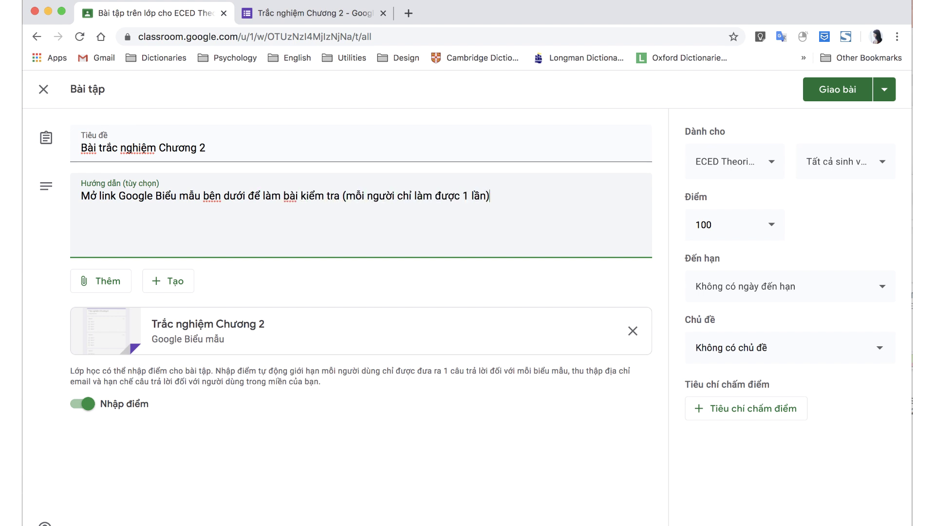
pyautogui.click(105, 285)
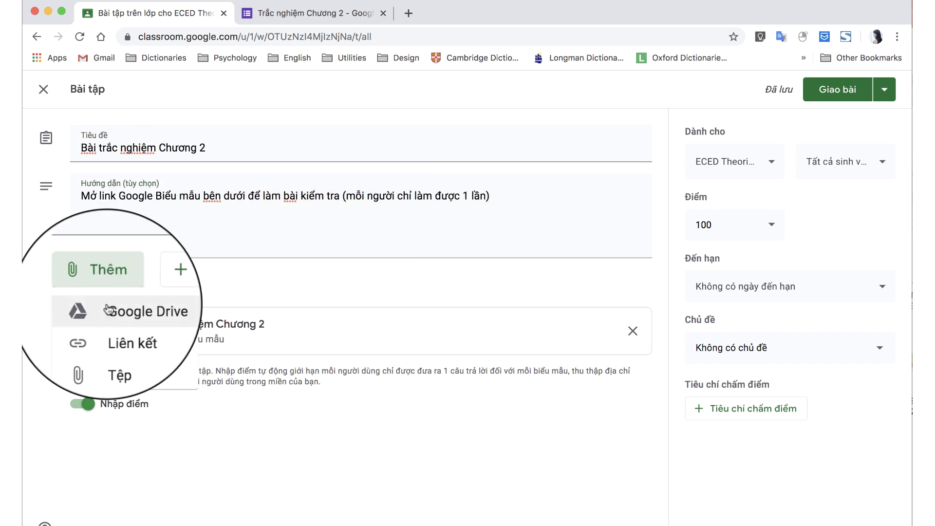
pyautogui.click(760, 168)
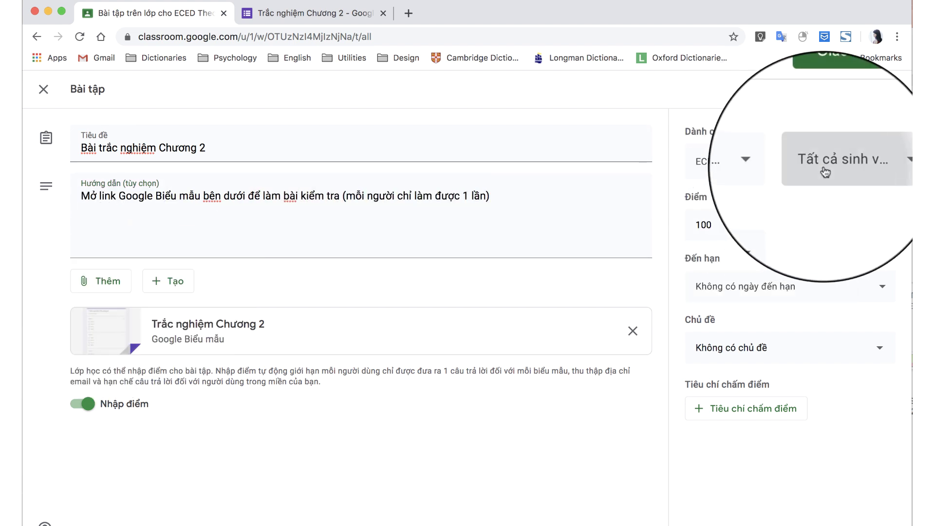
pyautogui.click(845, 161)
pyautogui.click(745, 222)
pyautogui.press('BackSpace')
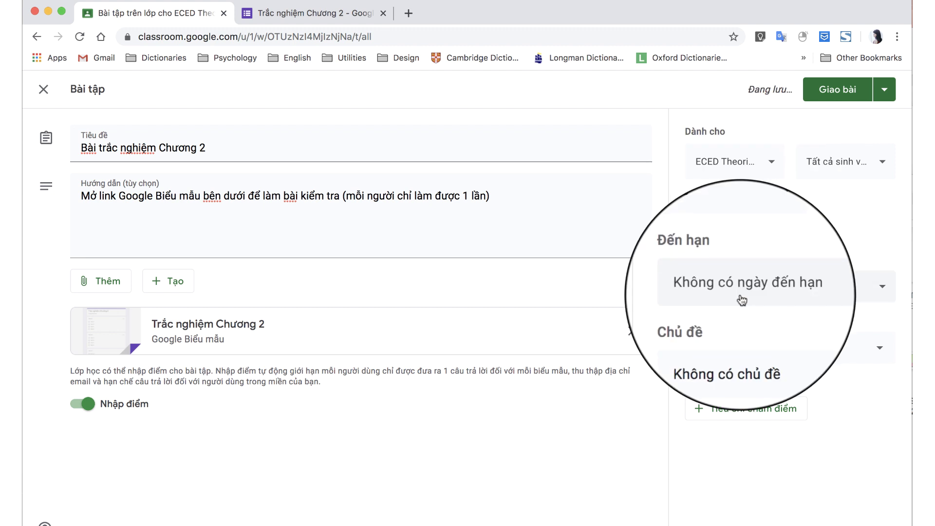
pyautogui.click(750, 287)
pyautogui.click(751, 348)
pyautogui.click(752, 388)
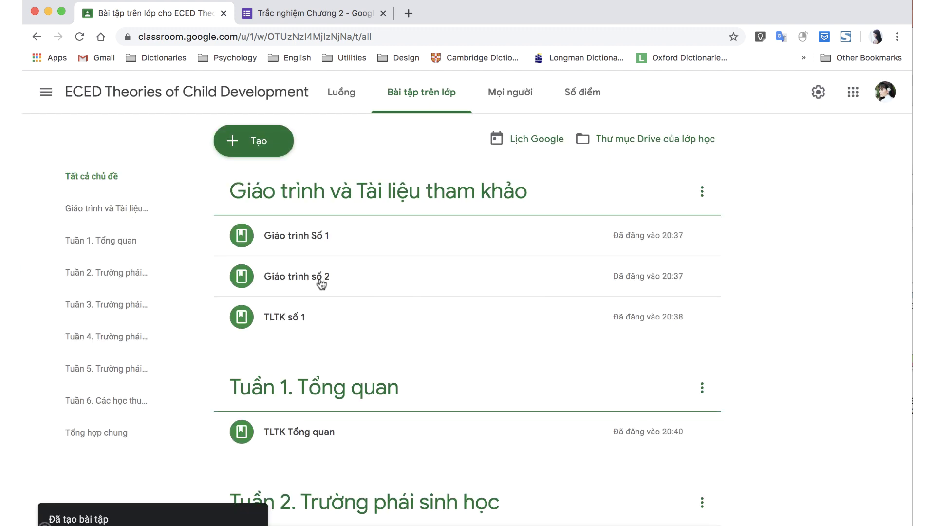
pyautogui.click(265, 146)
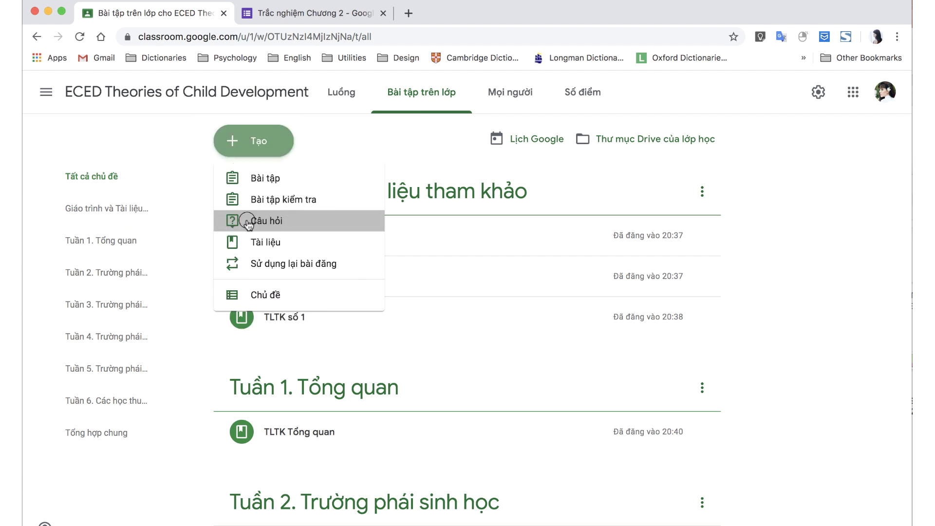
# Draft question 'Thắc mắc' as ungraded, topic Tuần 3. Trường phái phân tâm, with student replies off.
pyautogui.click(246, 218)
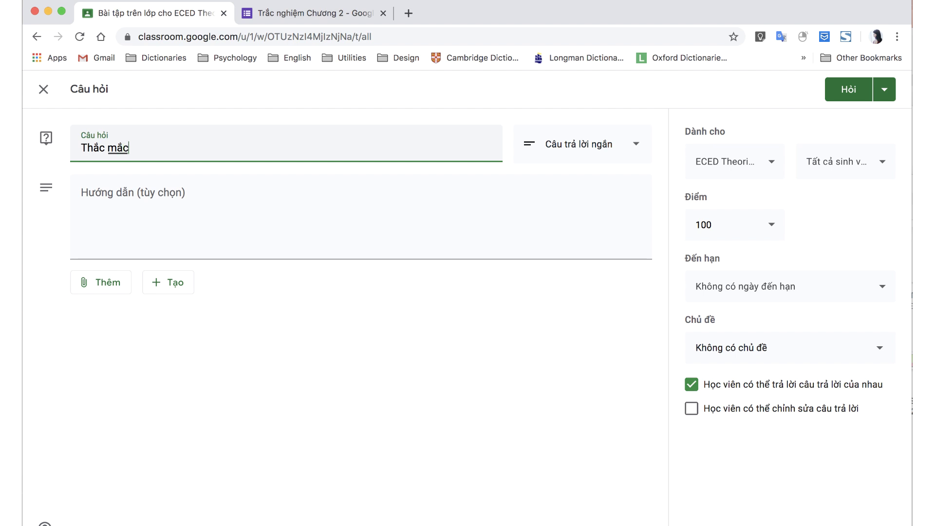
pyautogui.click(198, 212)
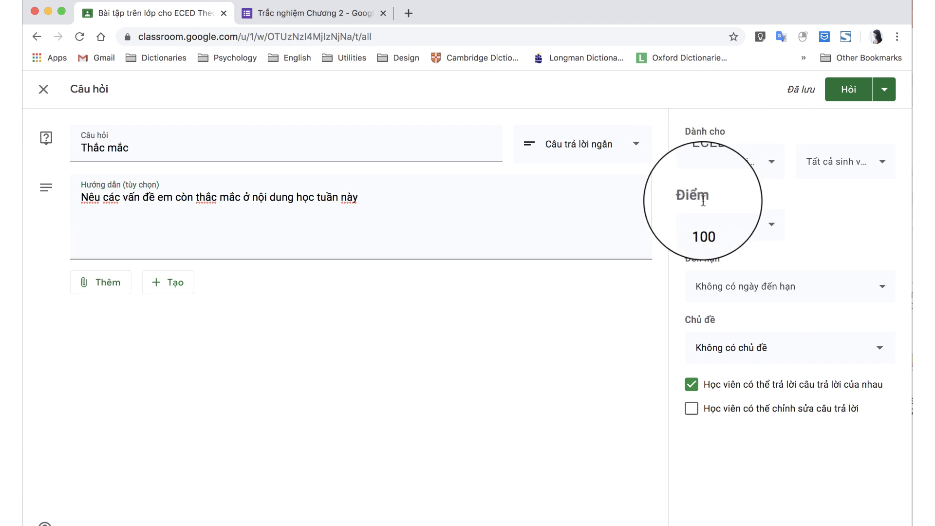
pyautogui.click(716, 224)
pyautogui.click(707, 254)
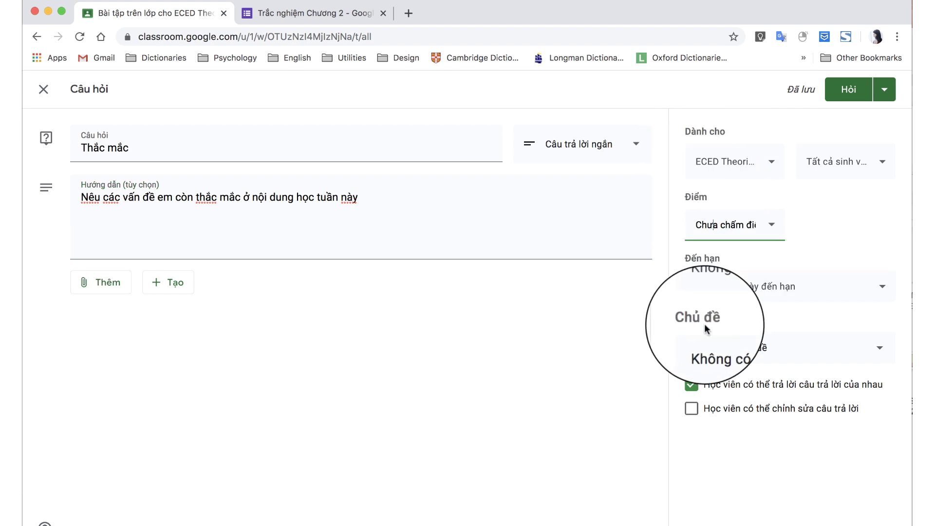
pyautogui.click(707, 349)
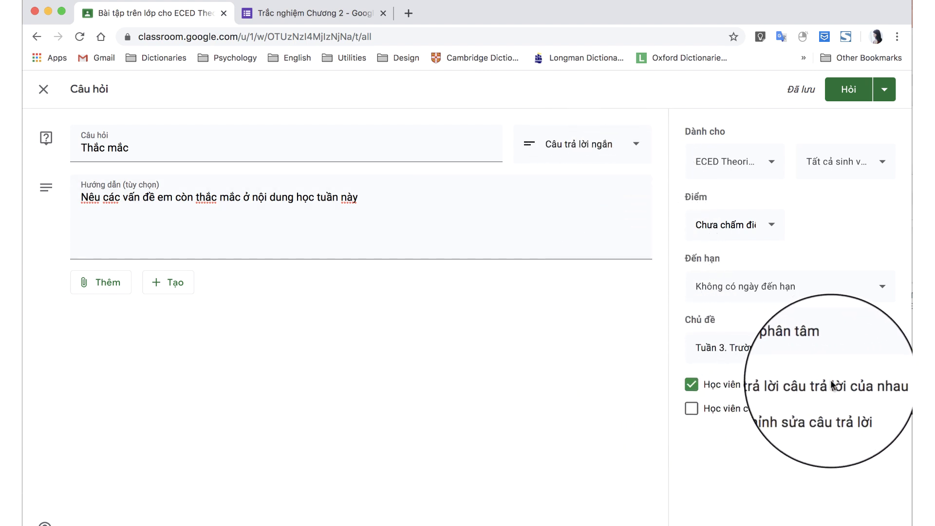
pyautogui.click(691, 384)
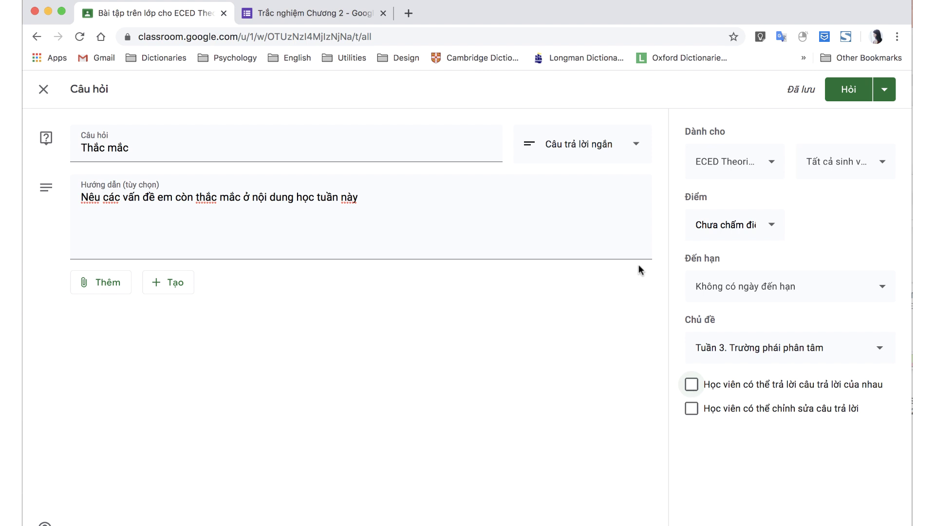
# Make the question multiple choice and write the prompt ending '…TLH nào sau đây'.
pyautogui.click(629, 149)
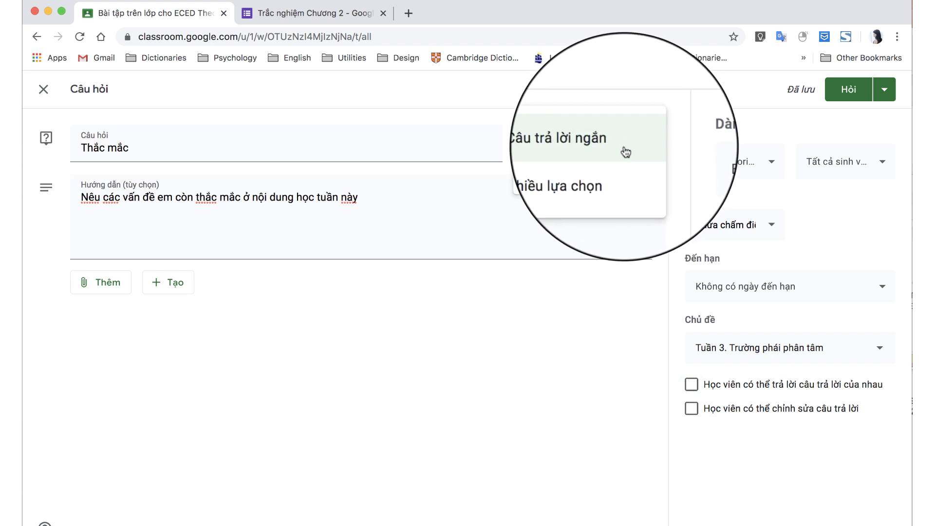
pyautogui.click(596, 175)
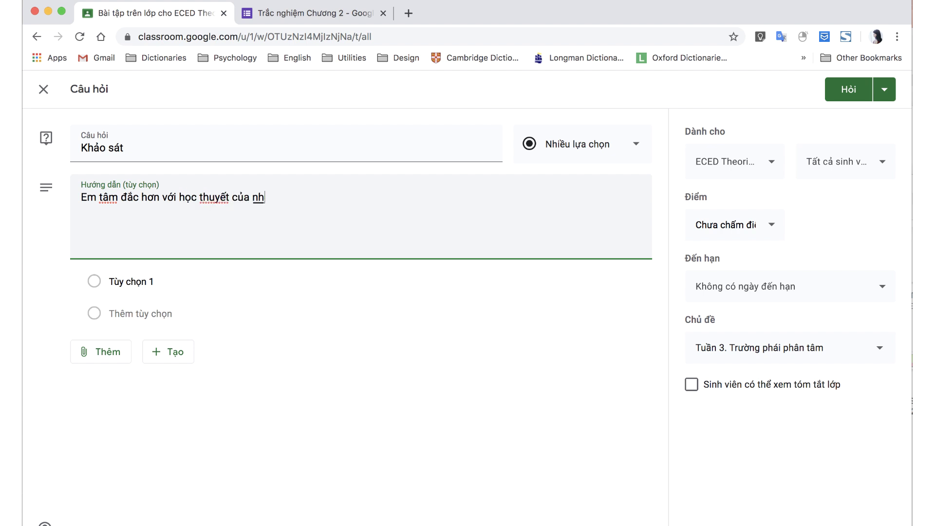
pyautogui.write('à TLH nào sau đây')
pyautogui.click(161, 282)
# Add answer options A, B and C and post the Khảo sát question.
pyautogui.write('A')
pyautogui.press('Return')
pyautogui.write('B')
pyautogui.press('Return')
pyautogui.write('C')
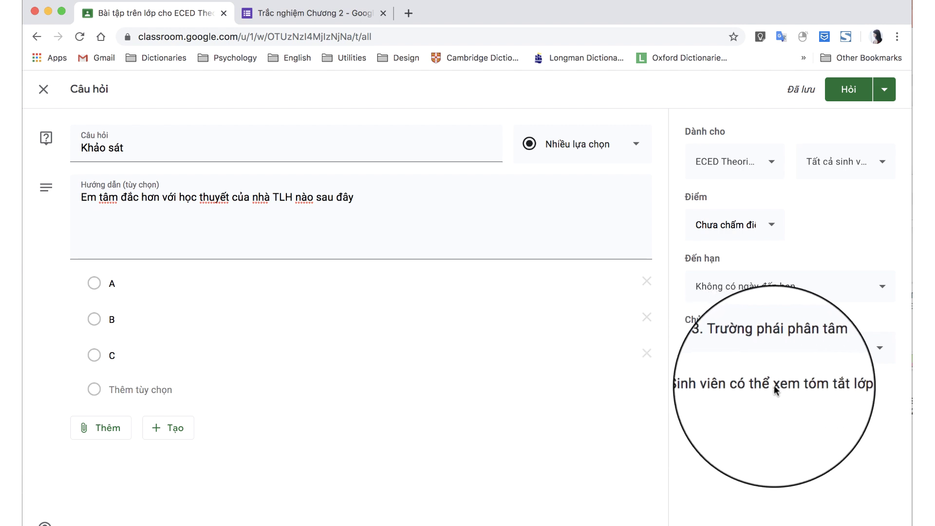
pyautogui.click(852, 90)
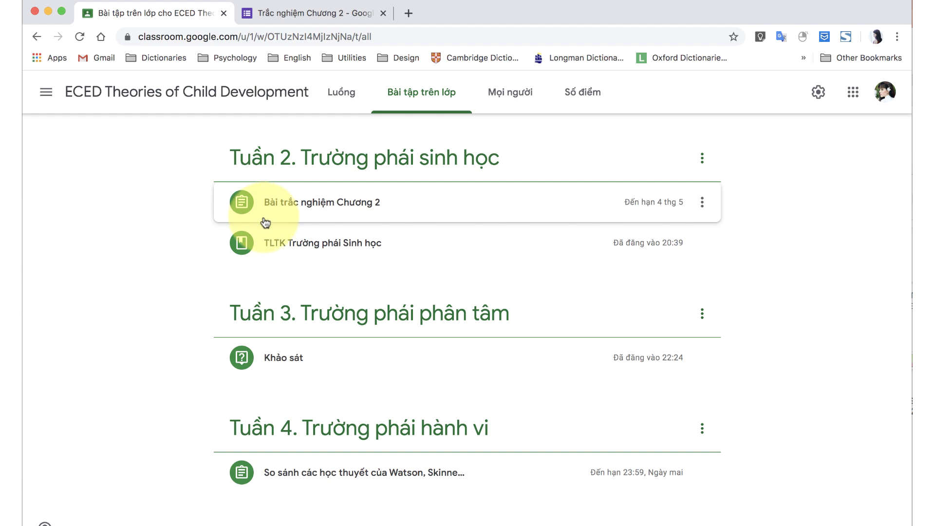
# Move Khảo sát into Tuần 2 and expand the Tuần 4 Watson/Skinner assignment's details.
pyautogui.moveTo(246, 358); pyautogui.dragTo(303, 359)
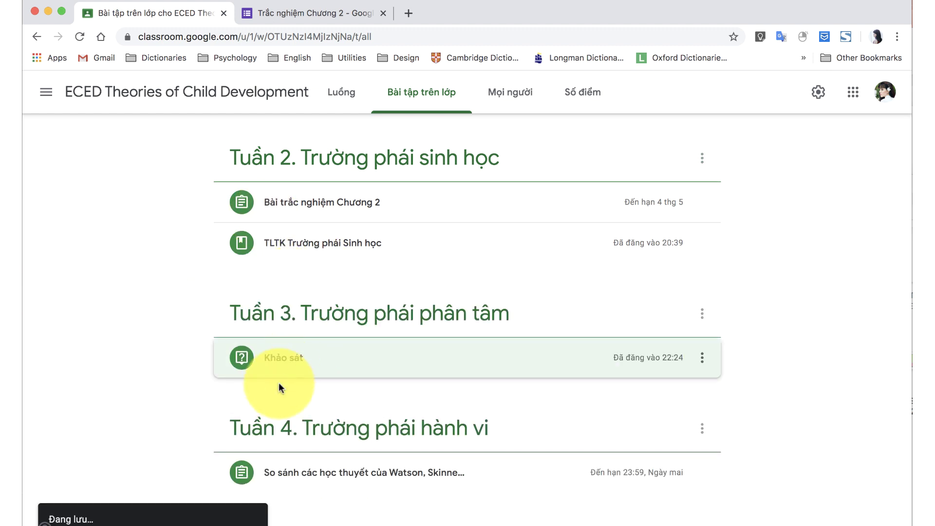
pyautogui.click(273, 471)
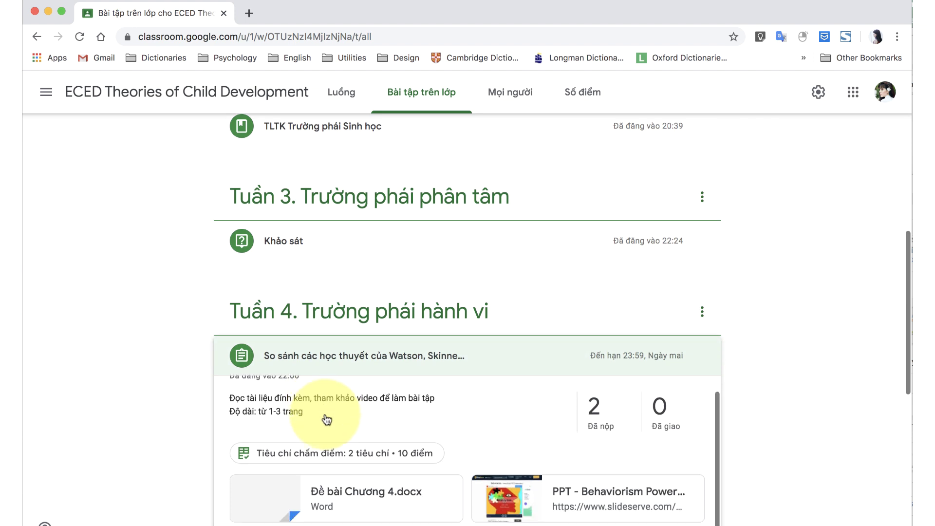
pyautogui.scroll(-2, 326, 420)
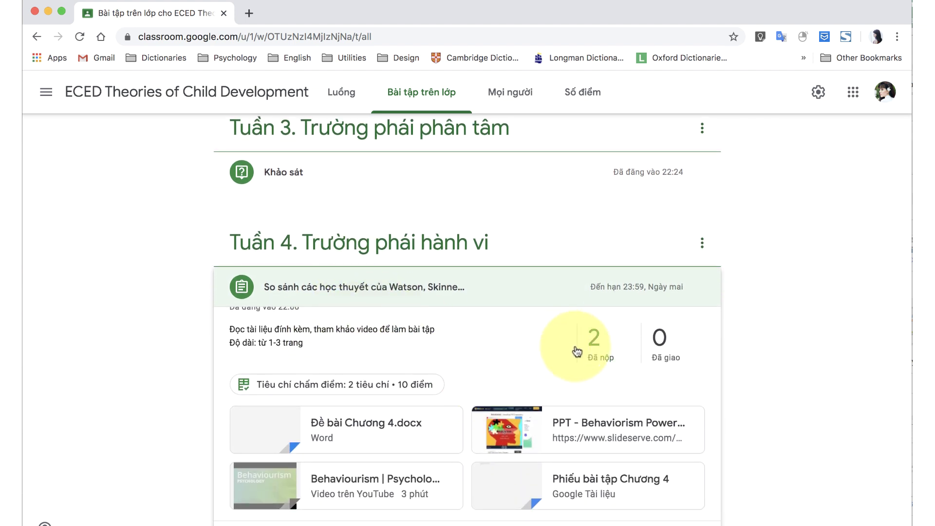
pyautogui.scroll(-1, 584, 359)
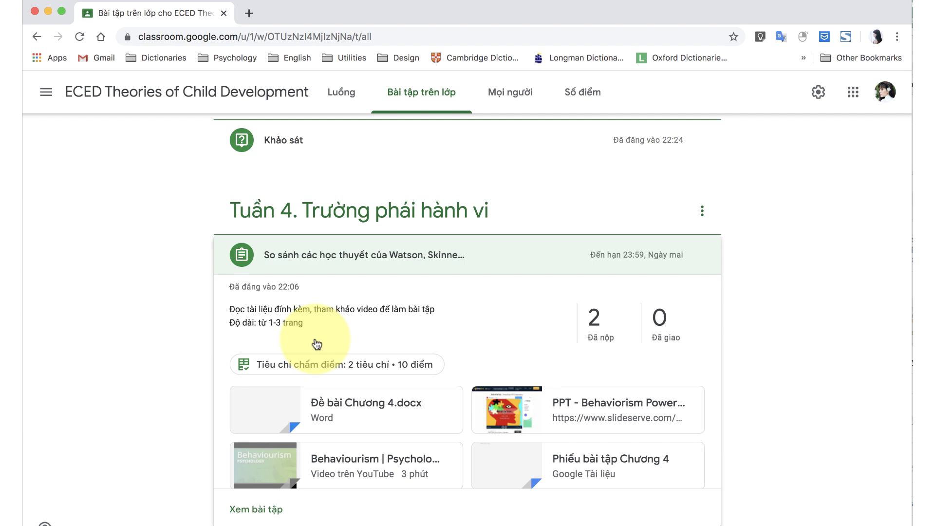
# Score the second student's PowerPoint 8/10 via the rubric: Nội dung 4/6, Hình thức 4/4.
pyautogui.click(256, 506)
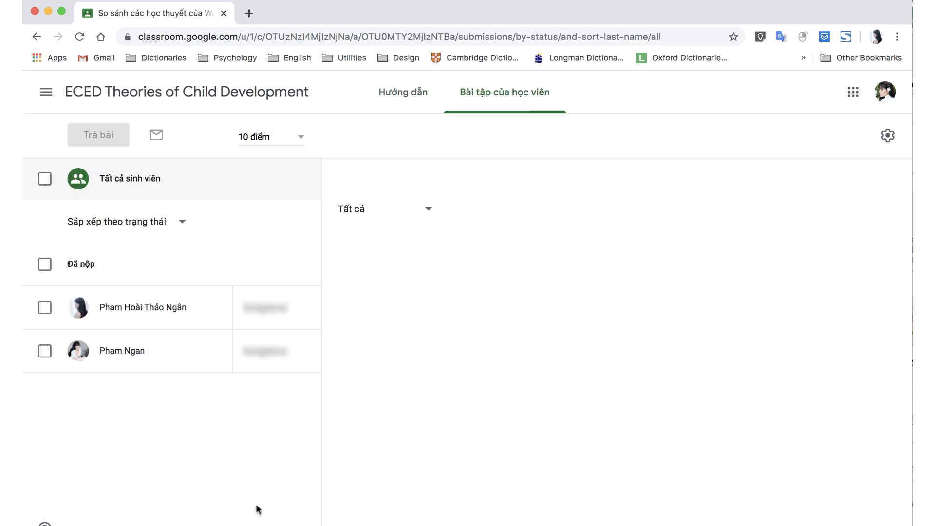
pyautogui.click(273, 369)
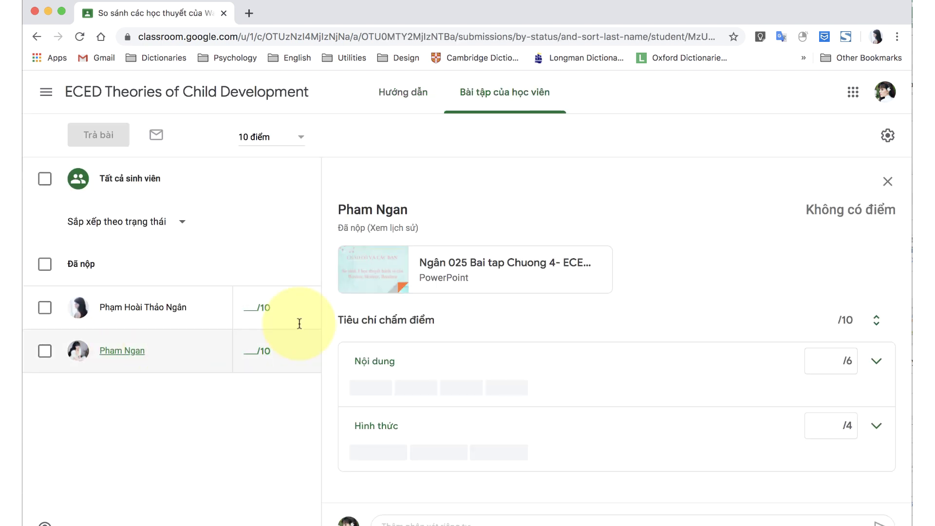
pyautogui.click(504, 276)
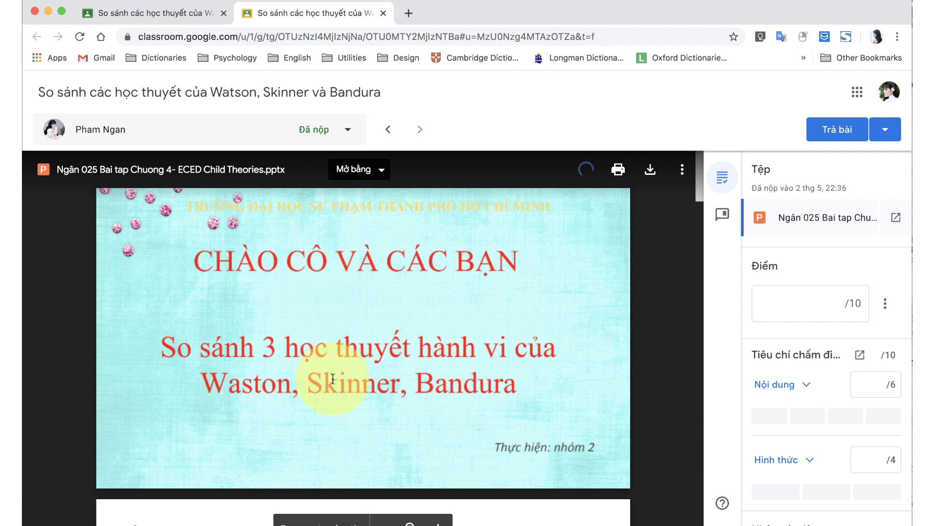
pyautogui.scroll(-10, 334, 386)
pyautogui.click(807, 416)
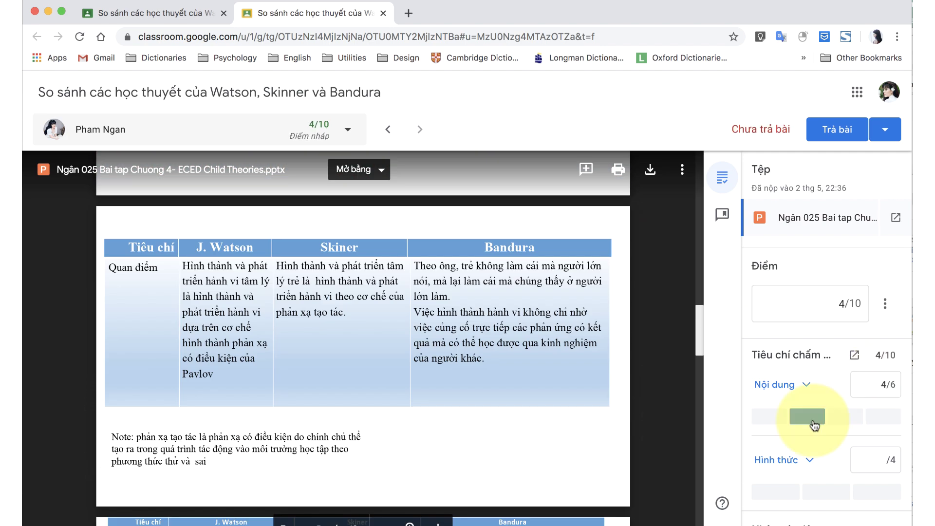
pyautogui.click(785, 492)
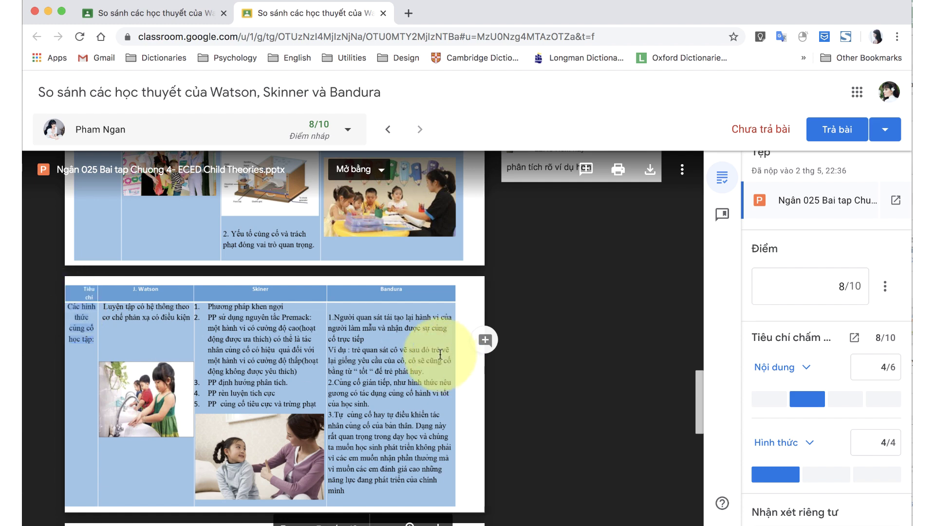
pyautogui.scroll(2, 487, 343)
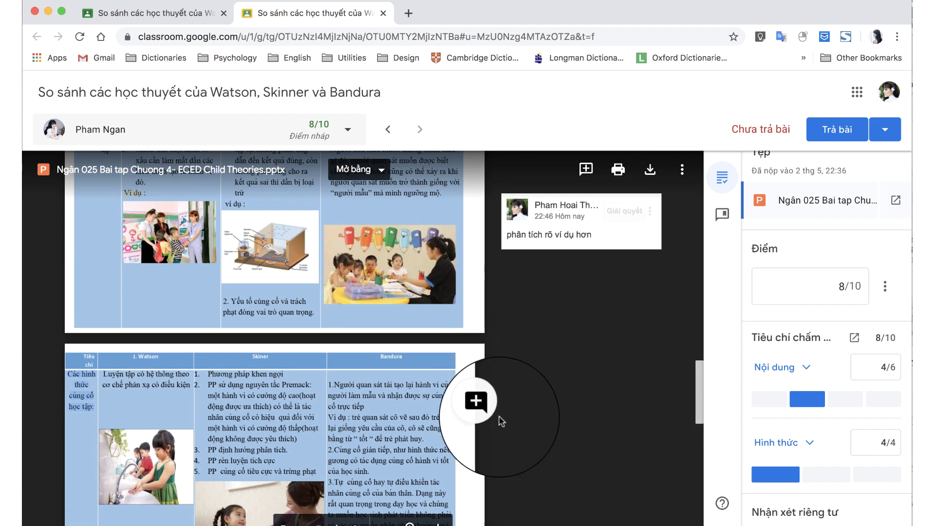
# Comment 'có tiến bộ' on the slide and save it to the comment bank.
pyautogui.click(484, 403)
pyautogui.write('có tiến')
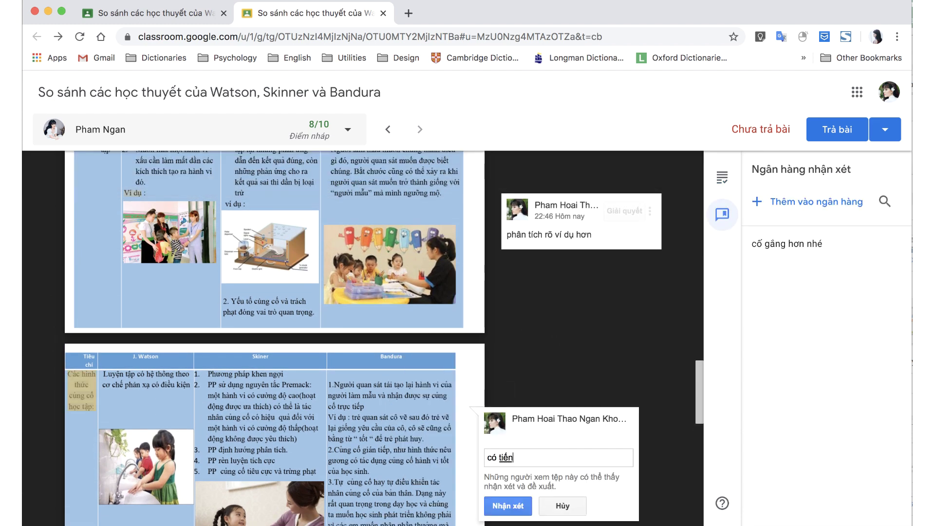
pyautogui.write(' bộ')
pyautogui.press('super+Return')
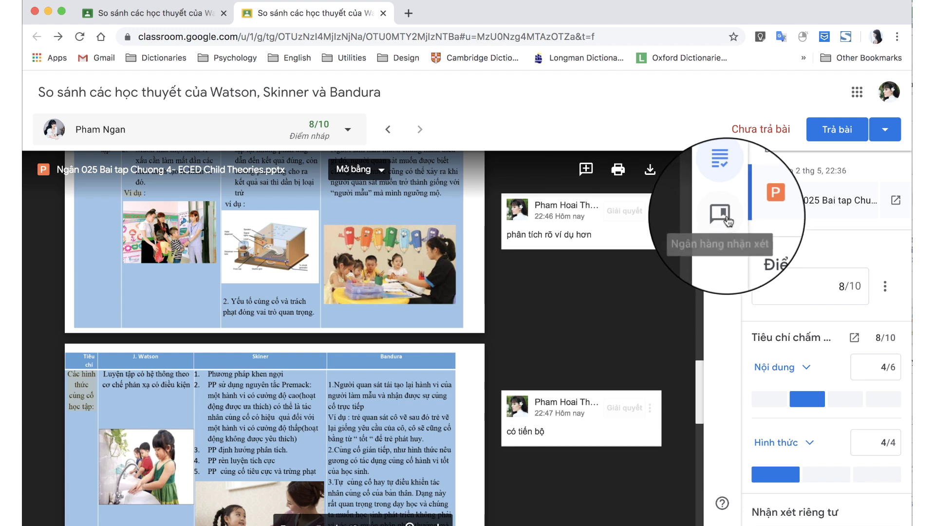
pyautogui.click(728, 222)
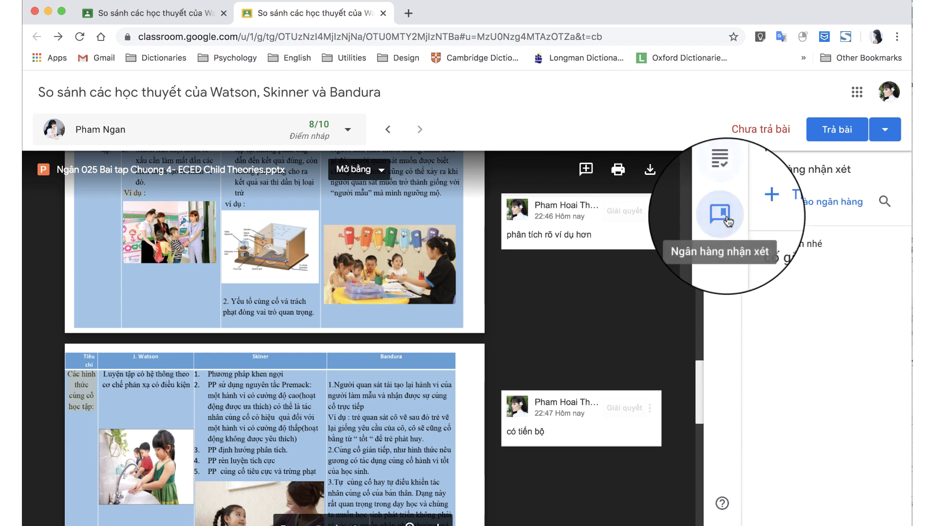
pyautogui.click(779, 202)
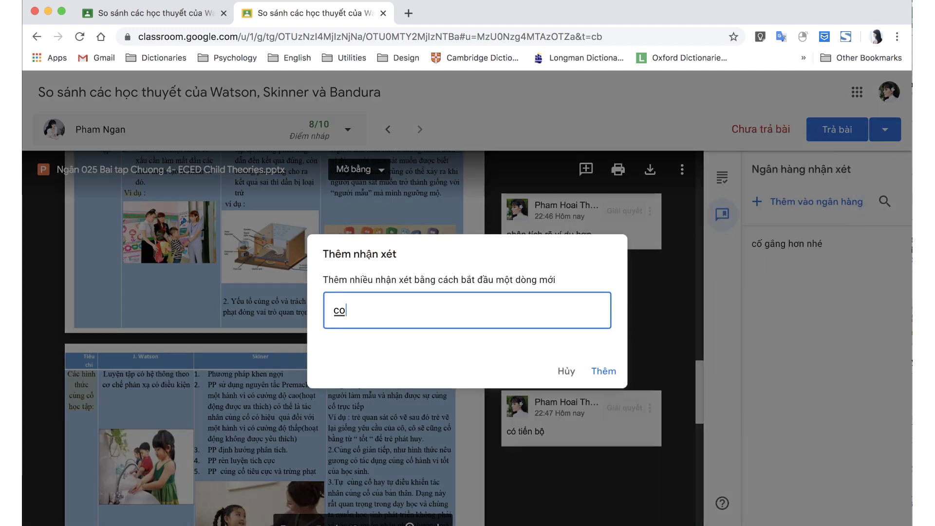
pyautogui.press('super+Return')
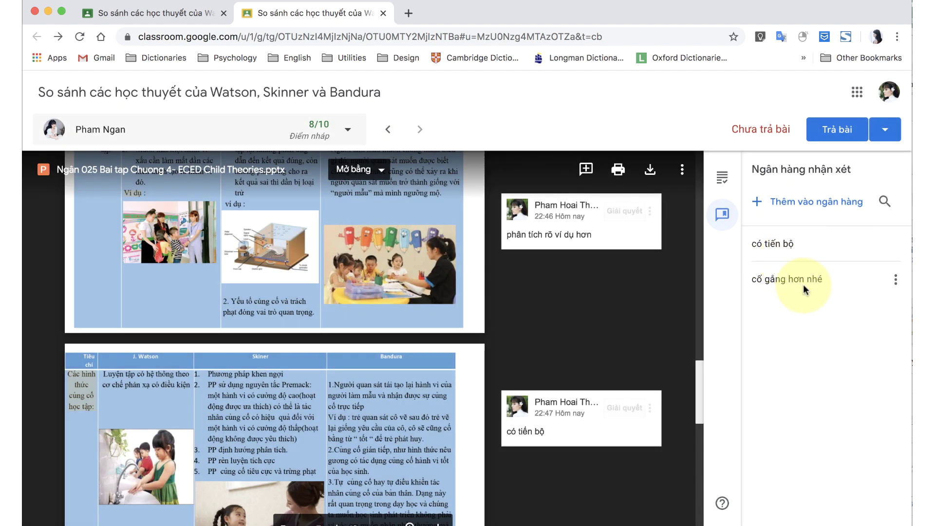
# Return the graded work to the student and review the graded submissions overview.
pyautogui.click(723, 178)
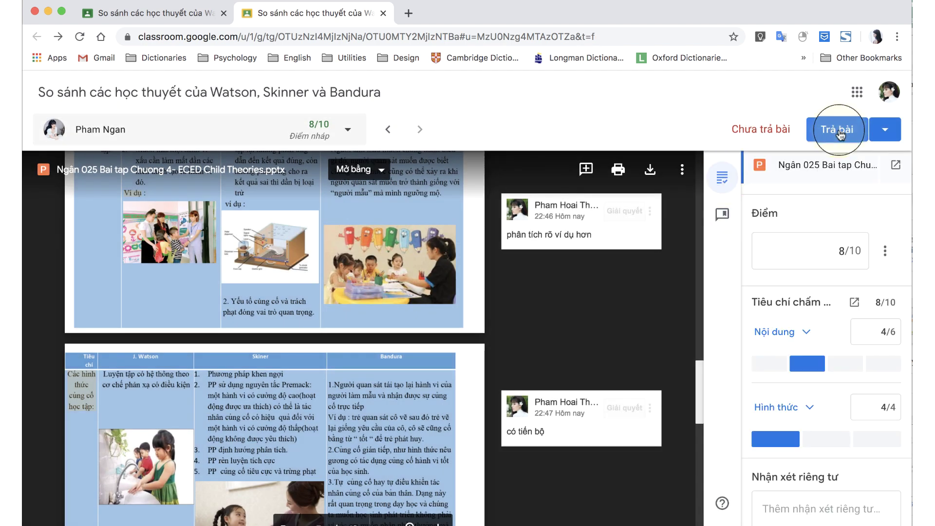
pyautogui.click(839, 130)
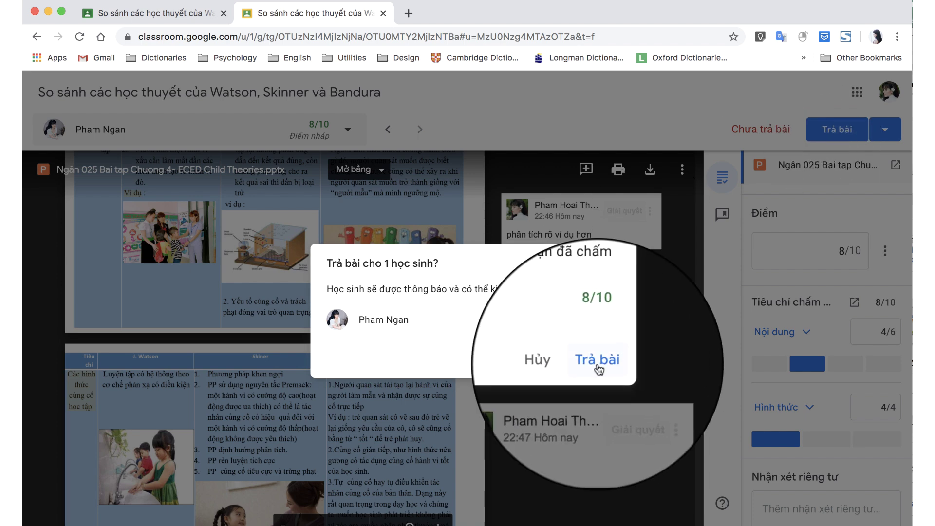
pyautogui.click(596, 361)
pyautogui.click(195, 15)
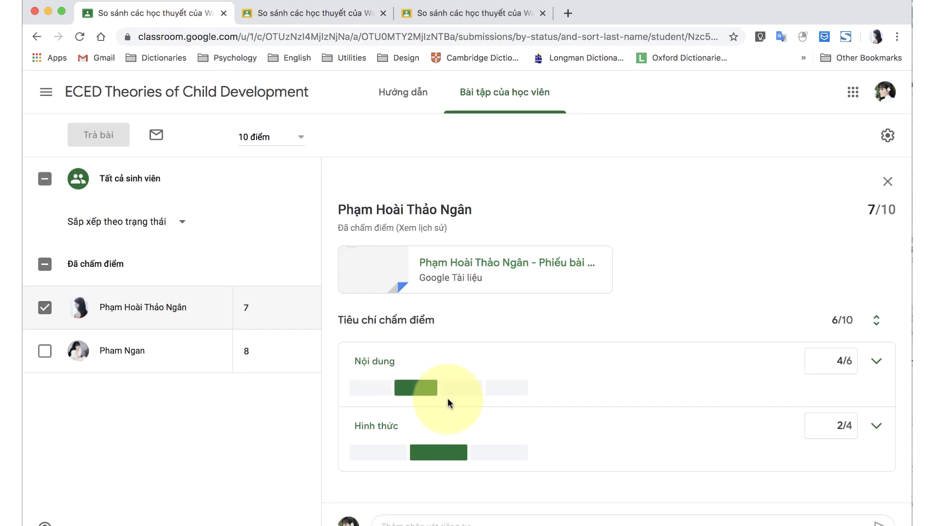
pyautogui.click(98, 265)
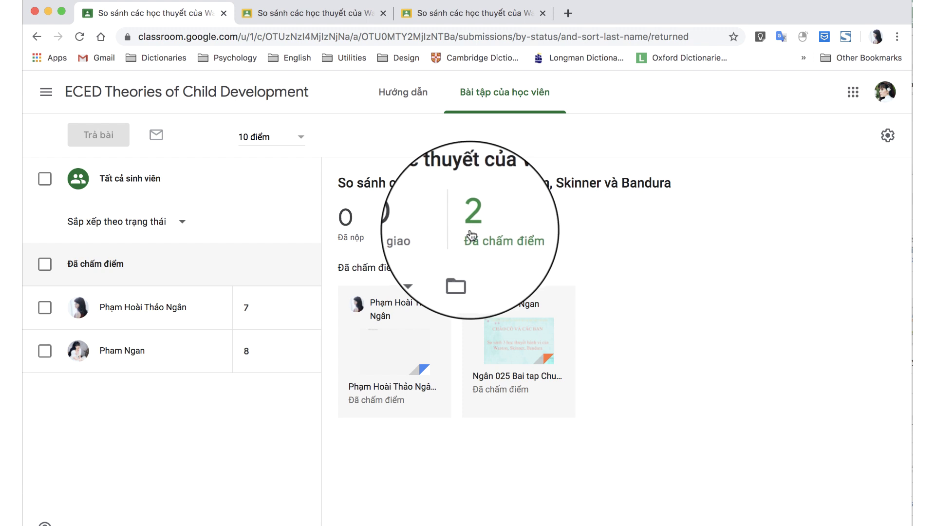
# Browse the submissions and ECED Theories of Child Development Drive folders, then close Drive.
pyautogui.click(463, 265)
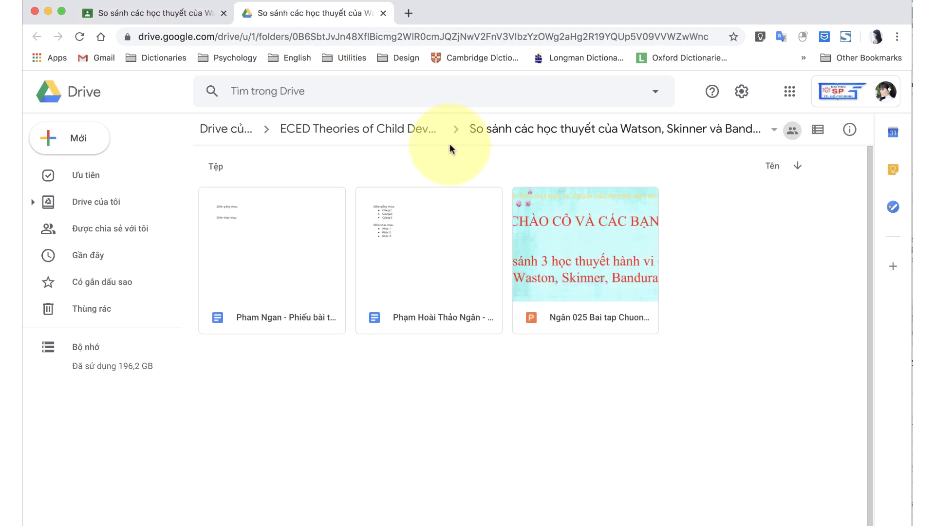
pyautogui.click(398, 130)
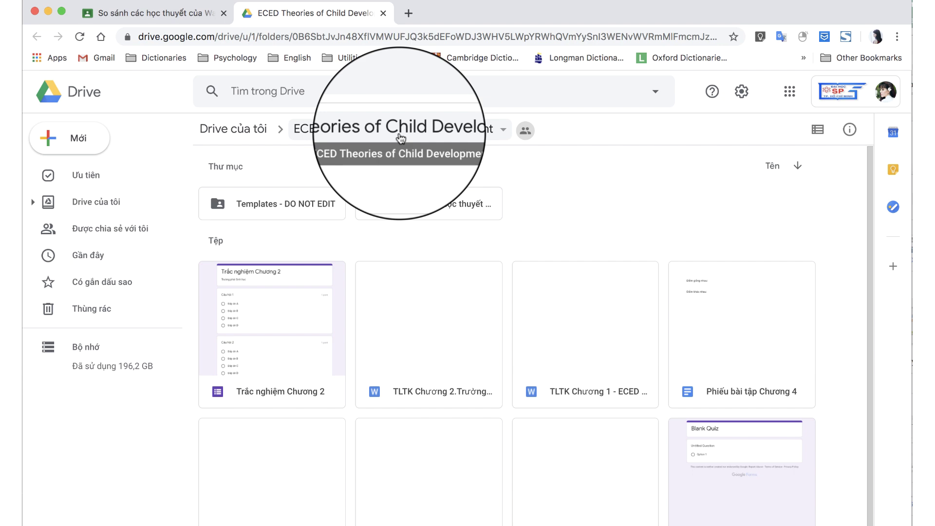
pyautogui.click(177, 13)
pyautogui.click(384, 13)
pyautogui.click(166, 91)
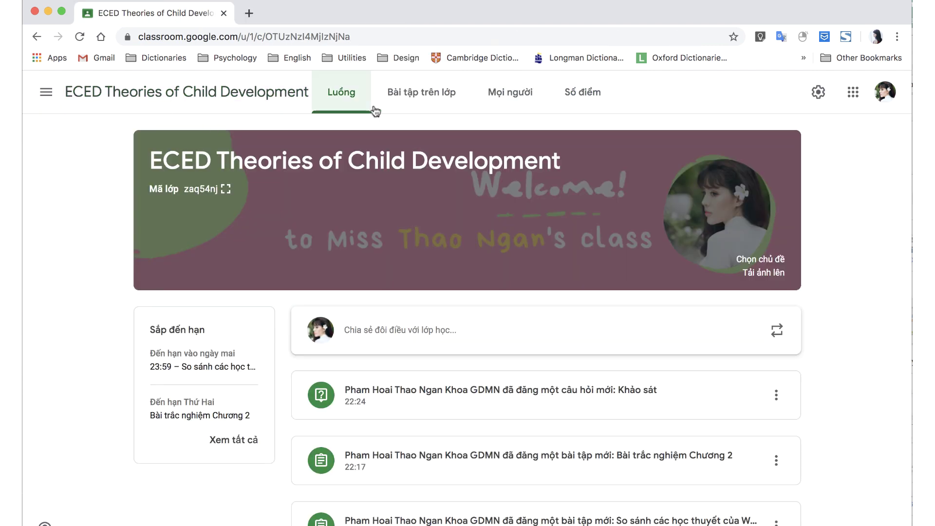
# Set grade calculation to Tổng điểm, show overall grades to students, and save the settings.
pyautogui.click(572, 111)
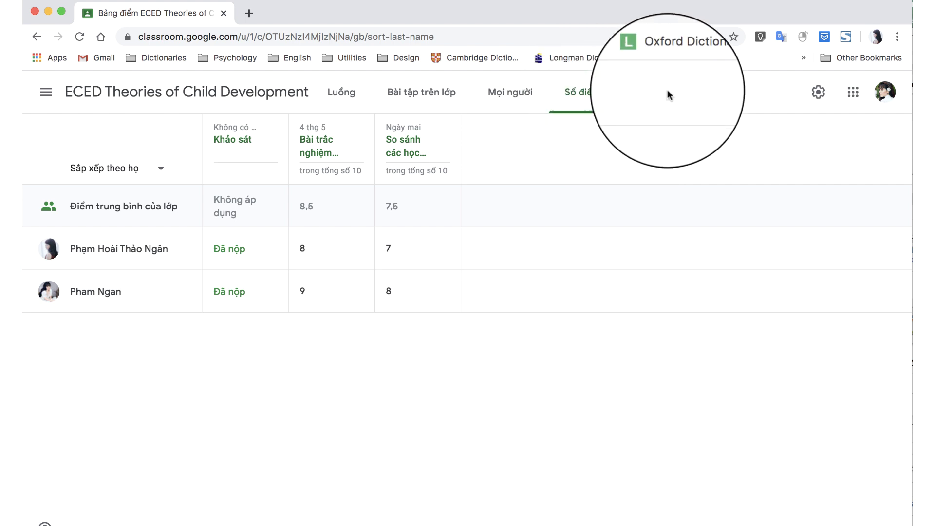
pyautogui.click(819, 93)
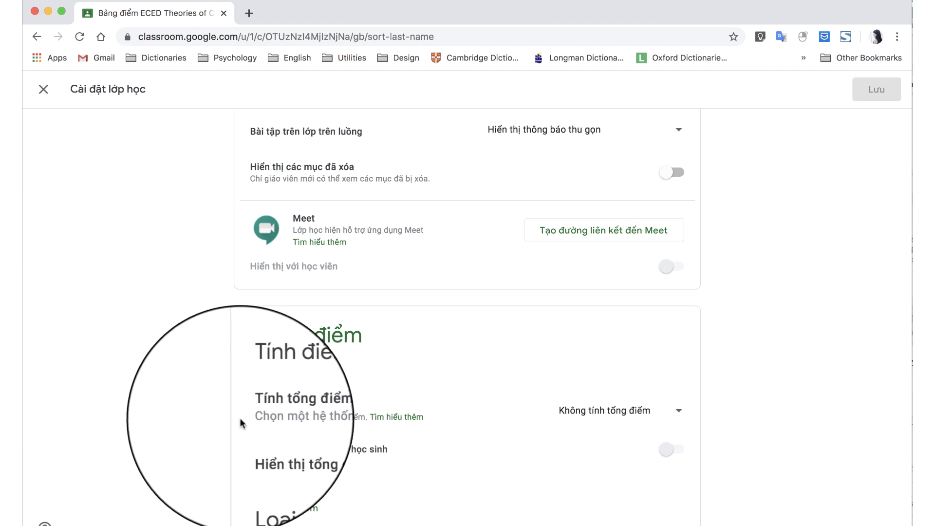
pyautogui.click(602, 409)
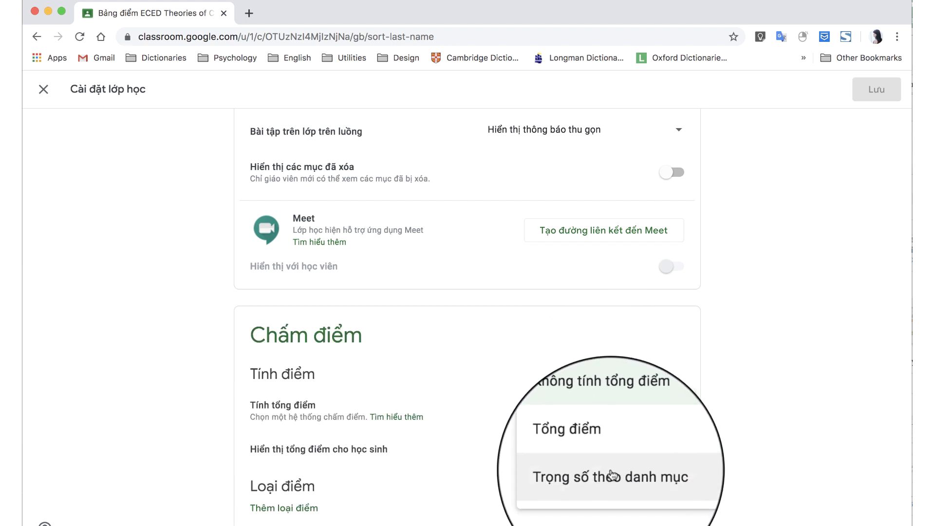
pyautogui.click(606, 441)
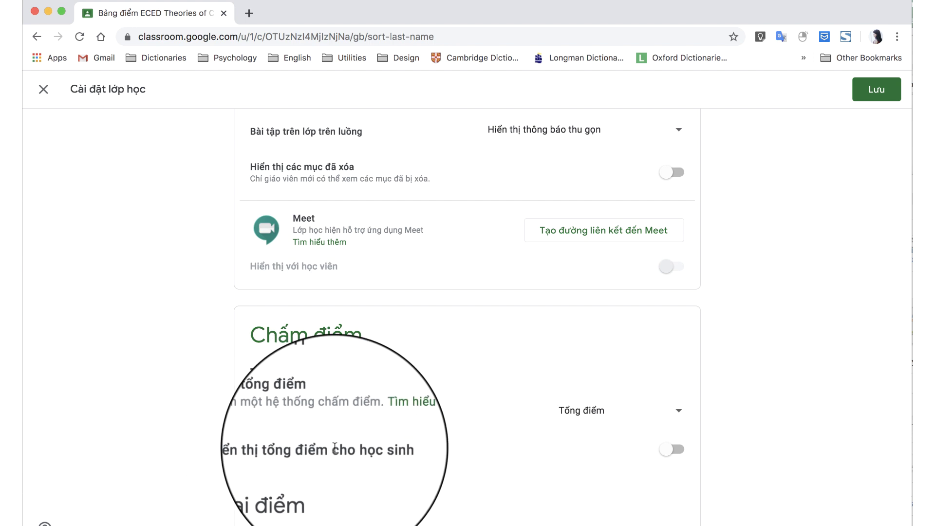
pyautogui.click(278, 449)
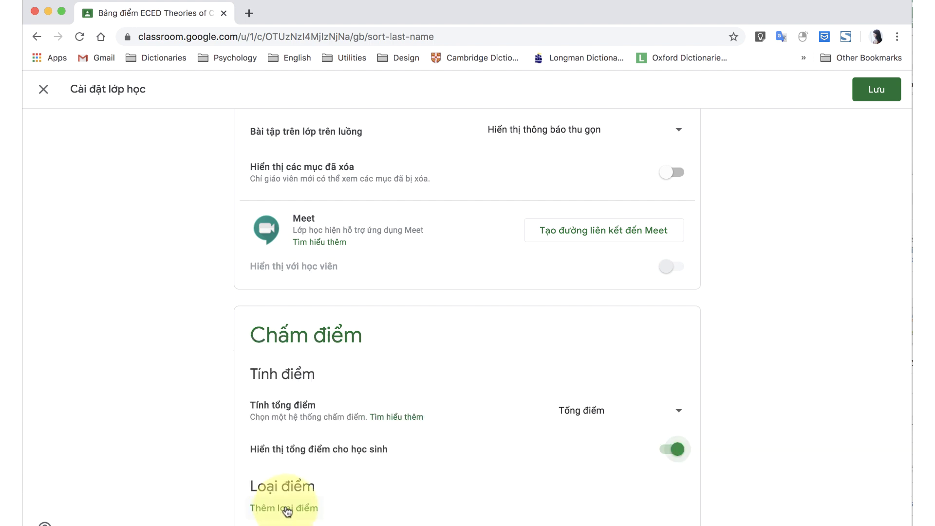
pyautogui.click(287, 509)
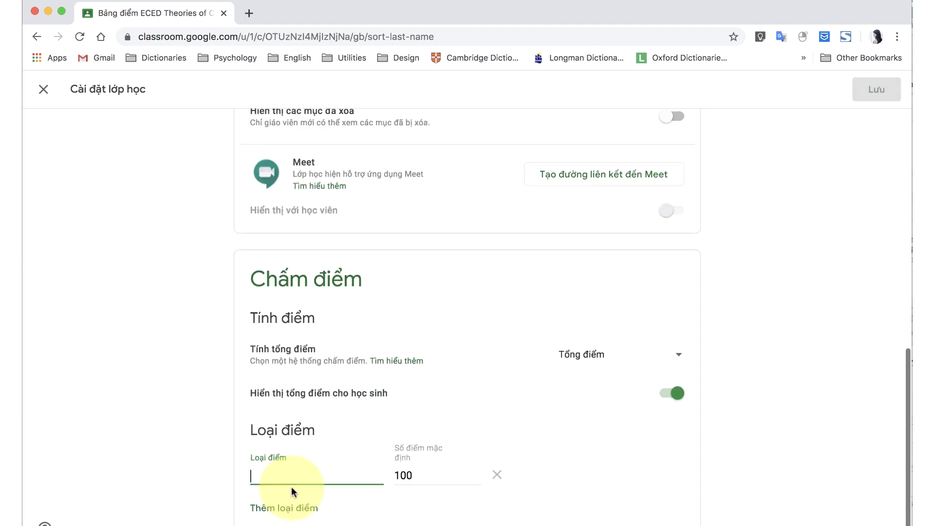
pyautogui.click(500, 480)
pyautogui.click(877, 89)
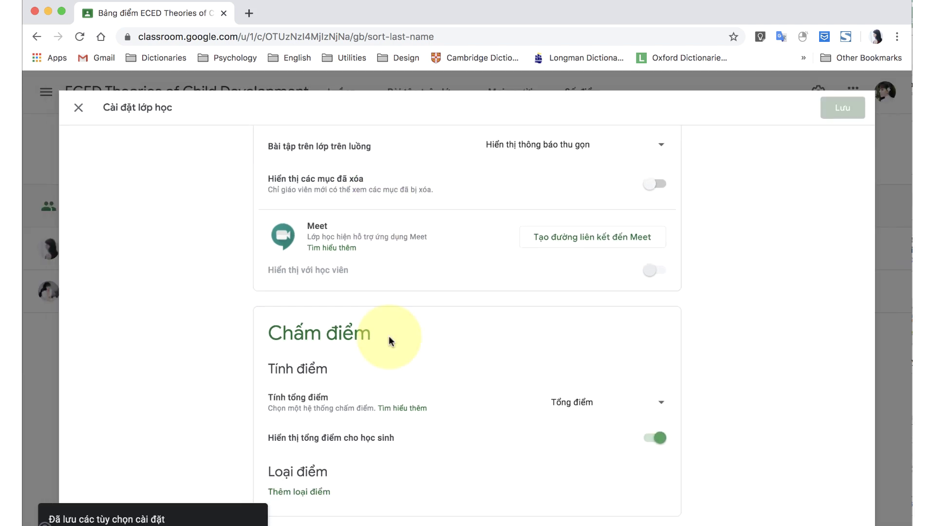
pyautogui.click(249, 93)
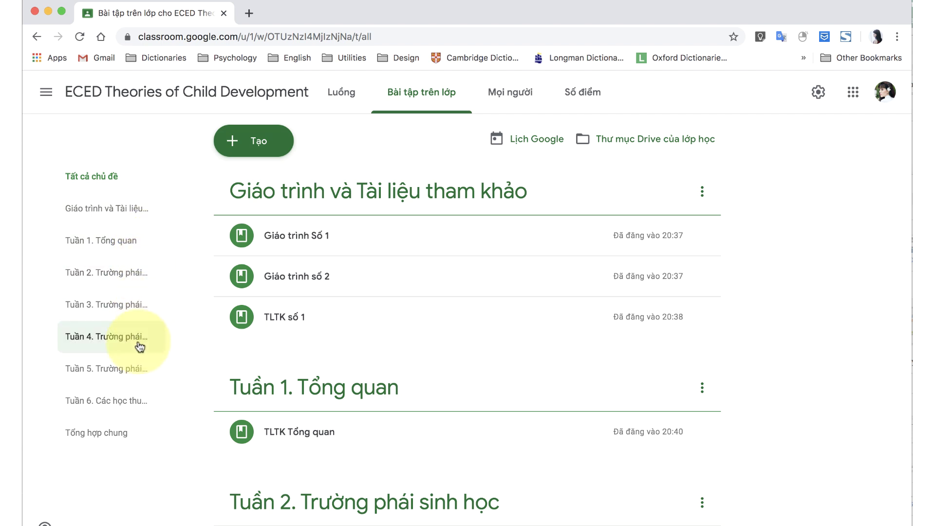
# Check the Mọi người list, then view the Số điểm gradebook averaging 80%.
pyautogui.scroll(-7, 236, 449)
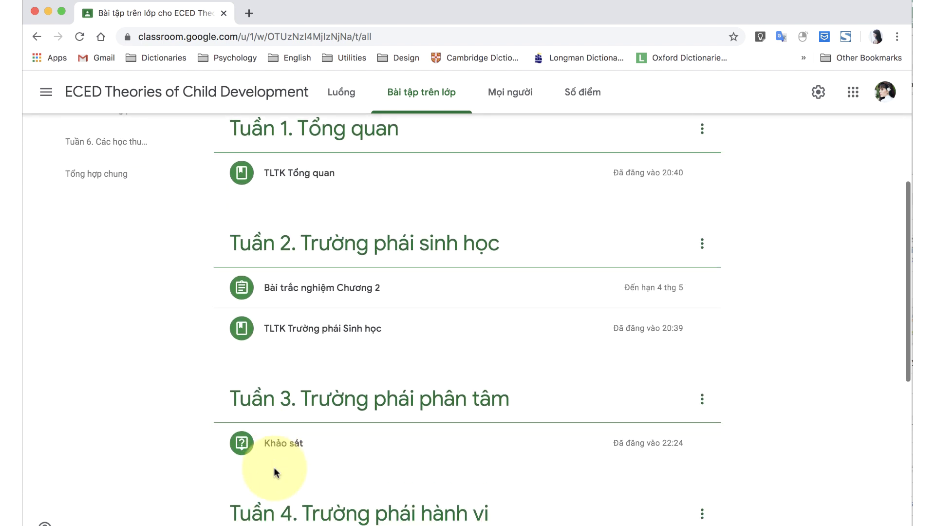
pyautogui.scroll(7, 276, 473)
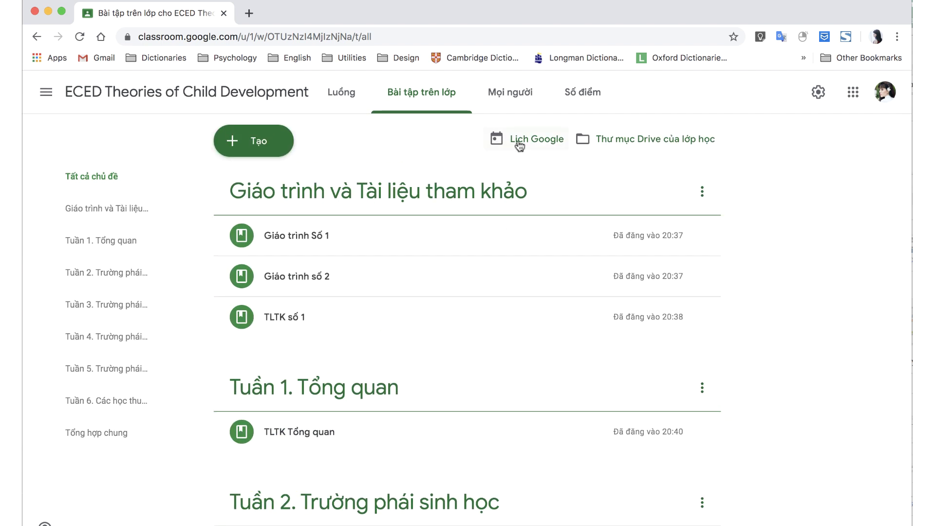
pyautogui.click(521, 102)
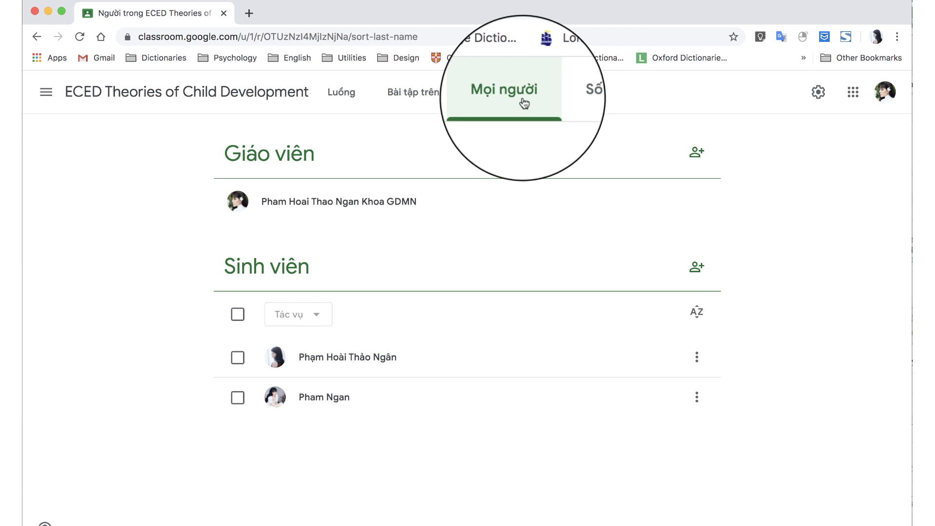
pyautogui.click(576, 103)
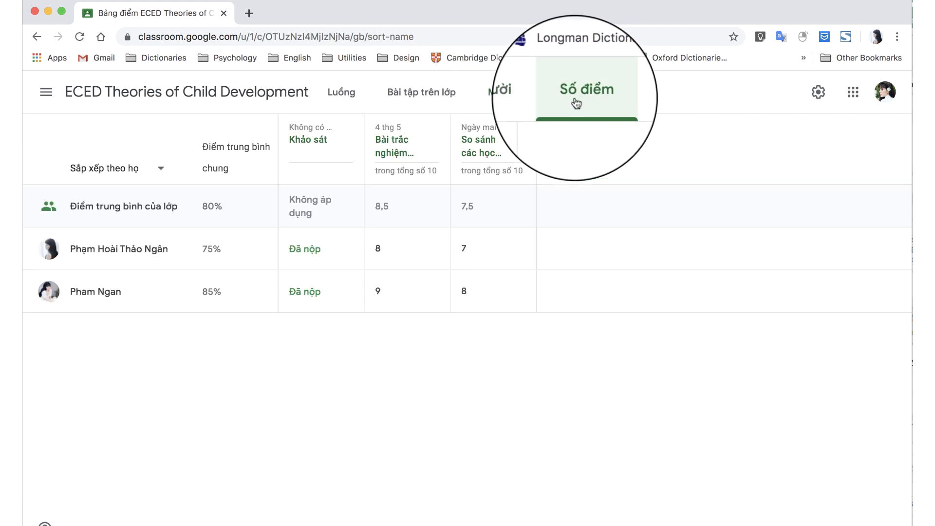
# Generate the class Meet link in settings and join the Meet call from the stream.
pyautogui.click(822, 93)
pyautogui.scroll(-5, 463, 378)
pyautogui.scroll(-1, 500, 348)
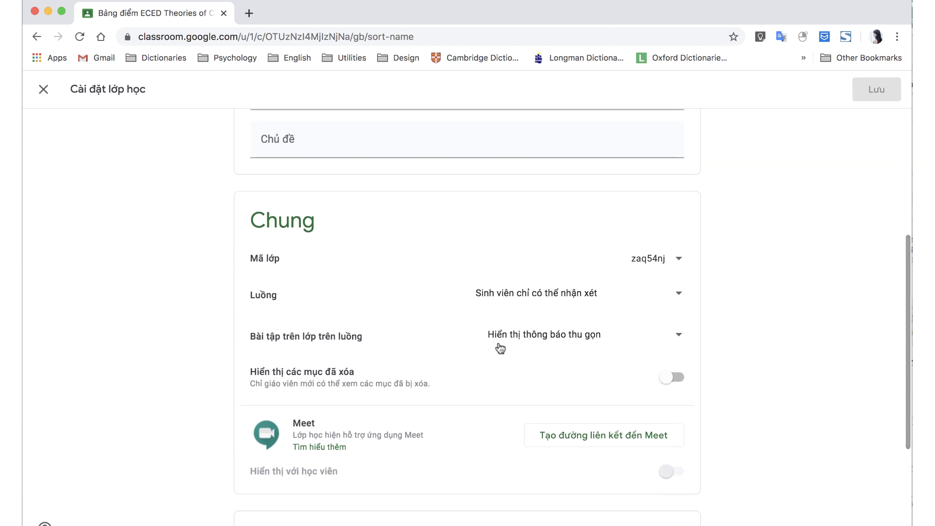
pyautogui.scroll(-2, 500, 348)
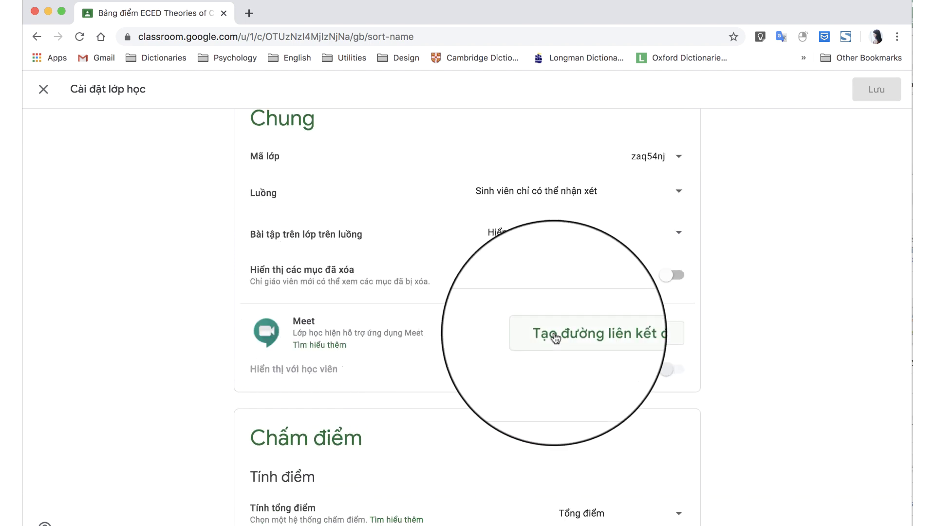
pyautogui.click(597, 338)
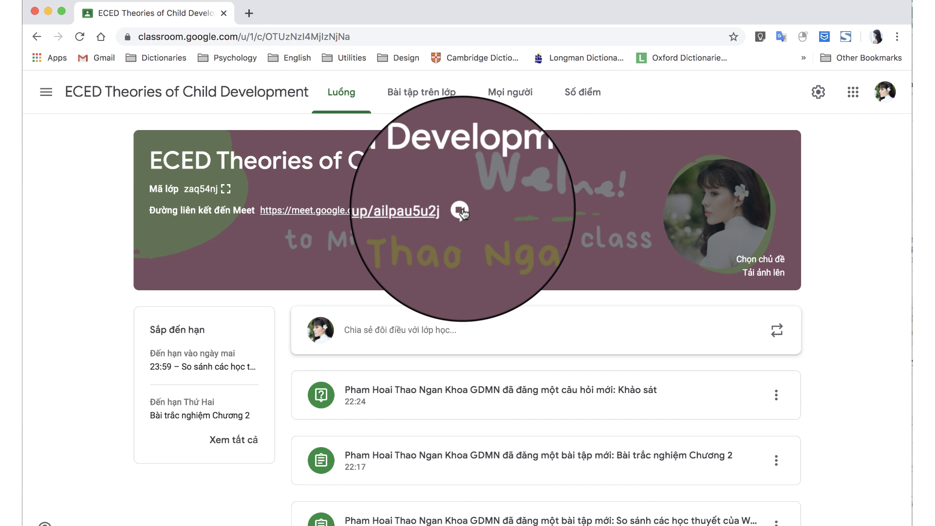
pyautogui.click(460, 212)
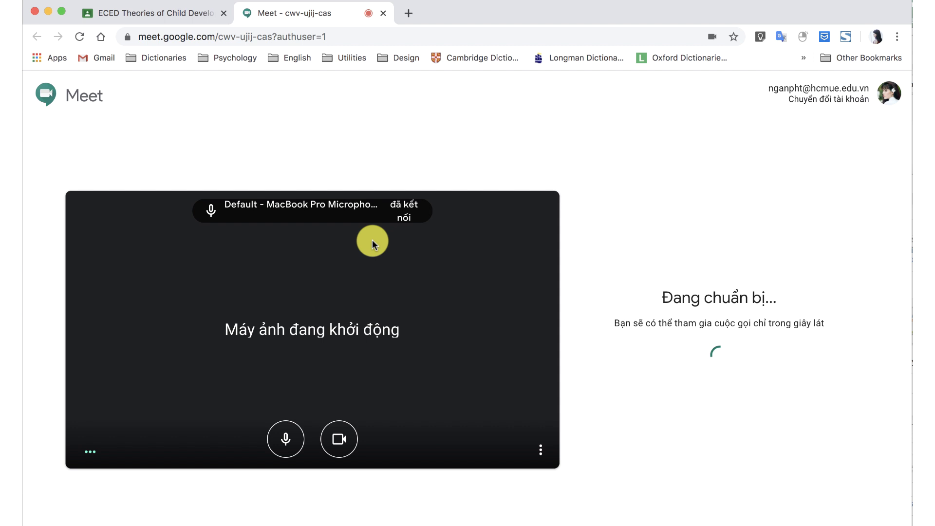
pyautogui.press('super+1')
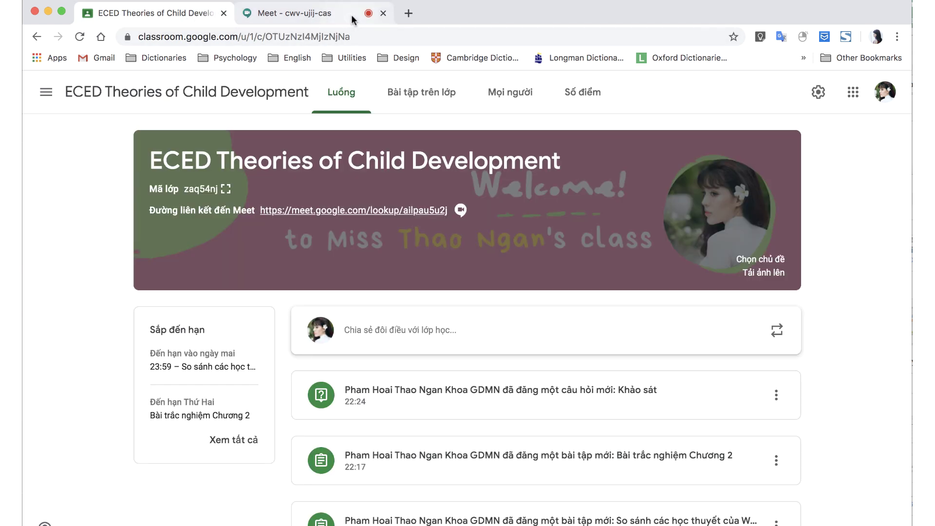
# Close the Meet tab, view Lịch and Chưa hoàn thành, then go to Lớp học home.
pyautogui.click(385, 14)
pyautogui.click(45, 92)
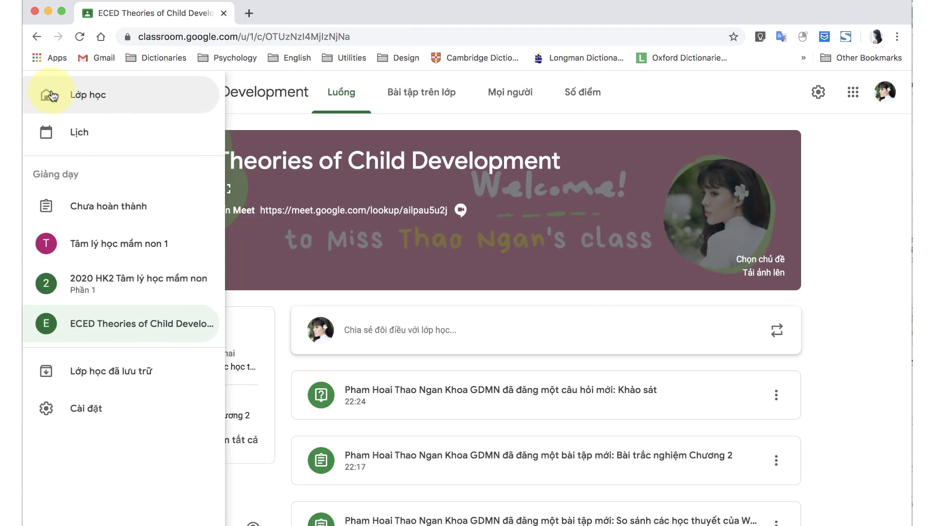
pyautogui.click(68, 136)
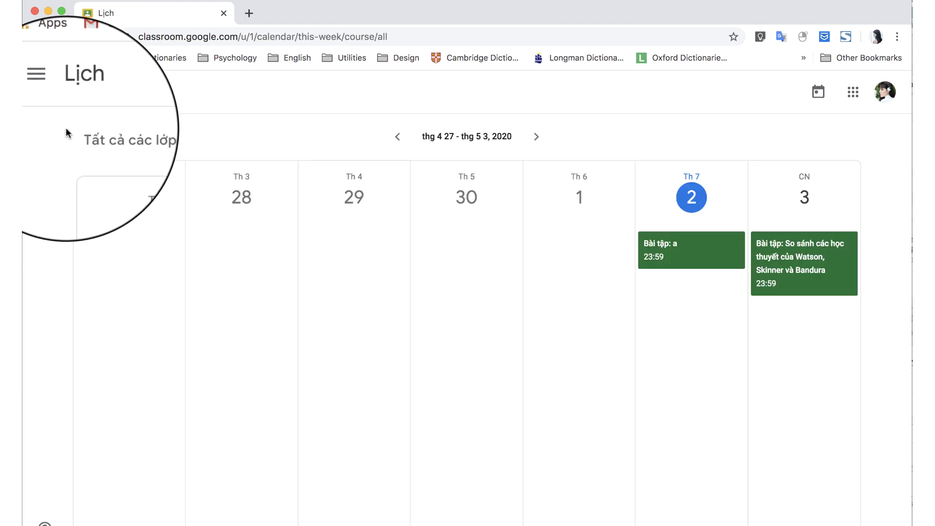
pyautogui.click(49, 96)
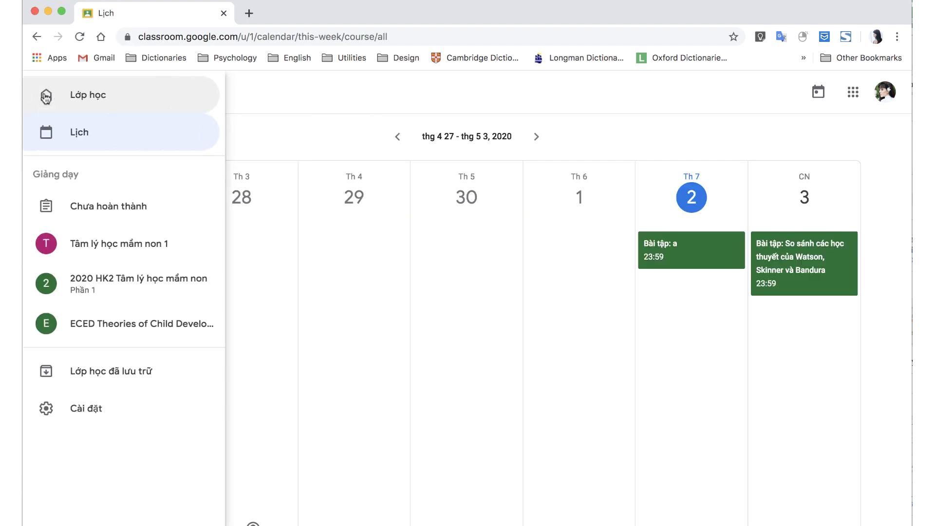
pyautogui.click(123, 210)
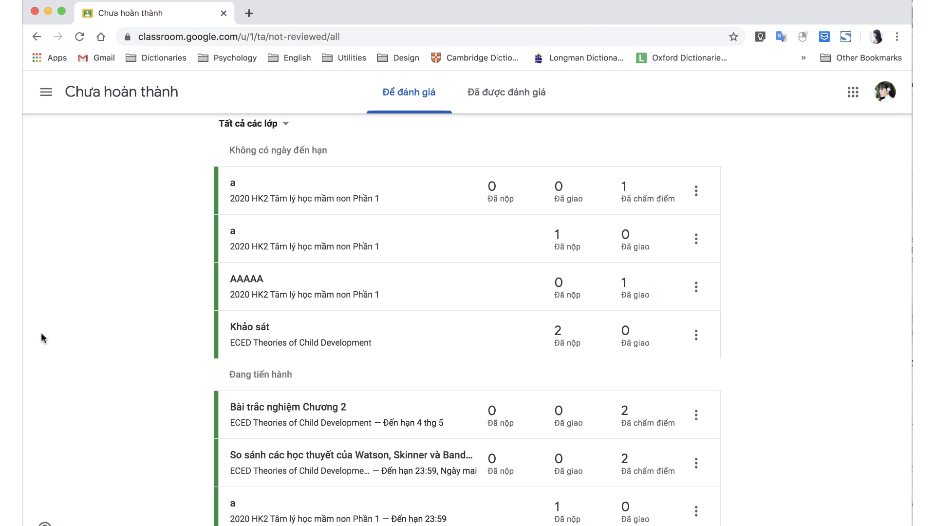
pyautogui.click(49, 92)
pyautogui.click(84, 100)
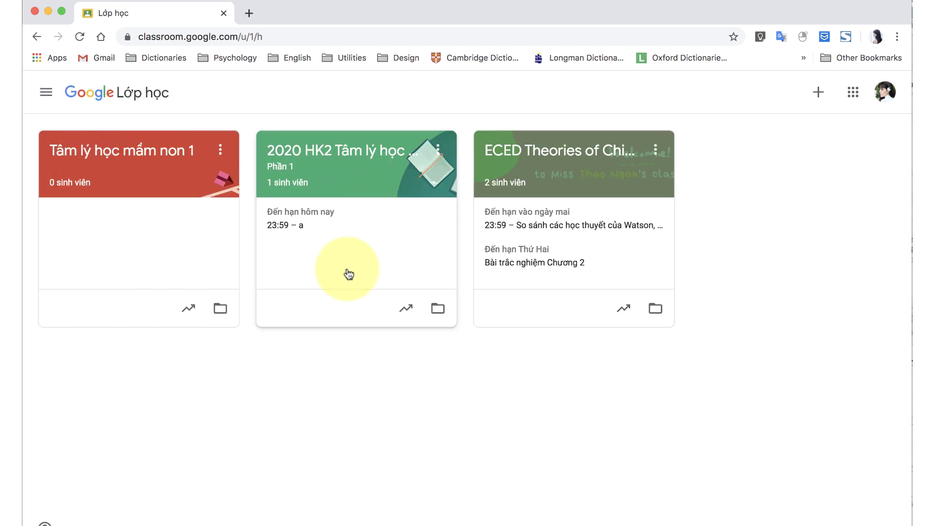
# Archive the ECED Theories of Child Development class from its card menu.
pyautogui.click(624, 312)
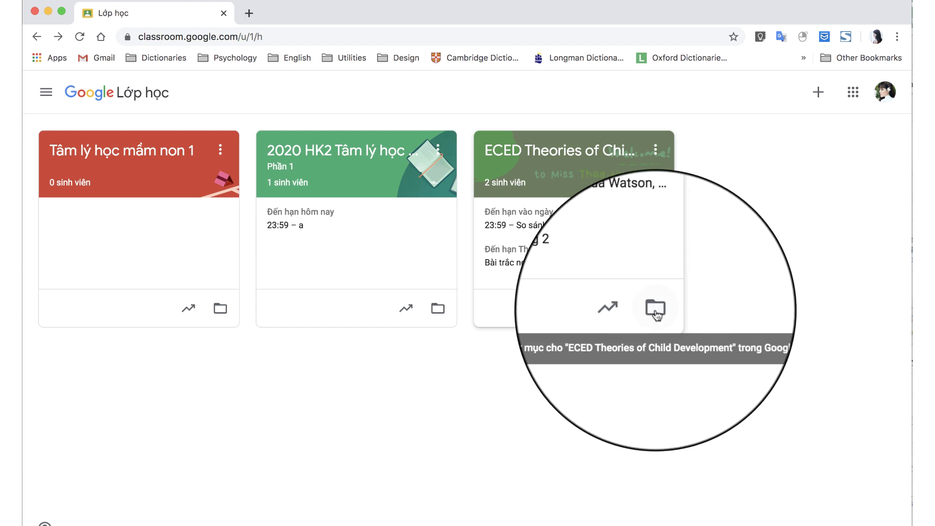
pyautogui.moveTo(655, 312); pyautogui.dragTo(657, 152)
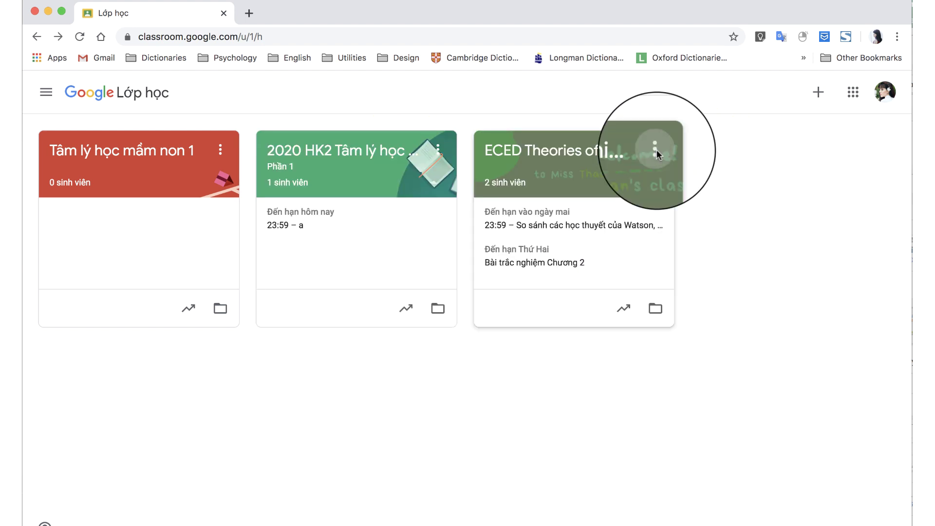
pyautogui.click(655, 148)
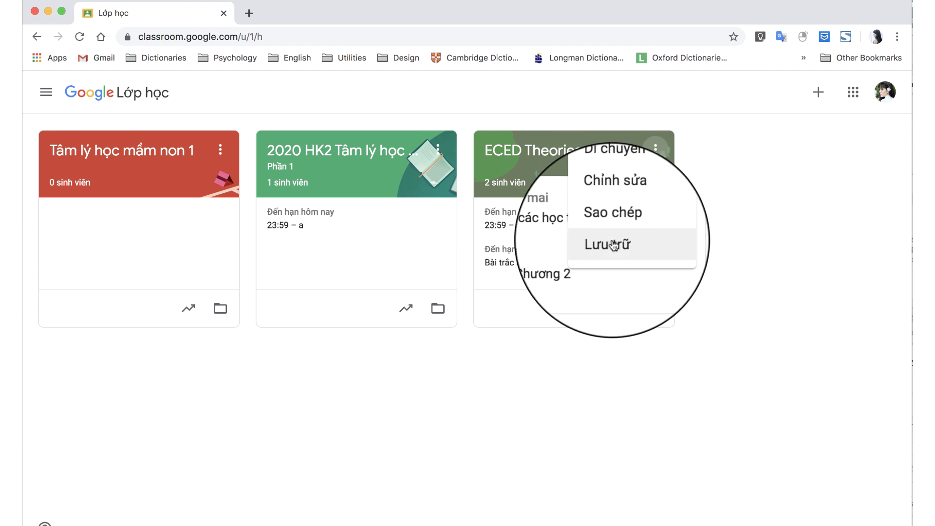
pyautogui.click(611, 245)
pyautogui.click(548, 386)
# Restore the ECED class from Lớp học đã lưu trữ back to active classes.
pyautogui.click(45, 92)
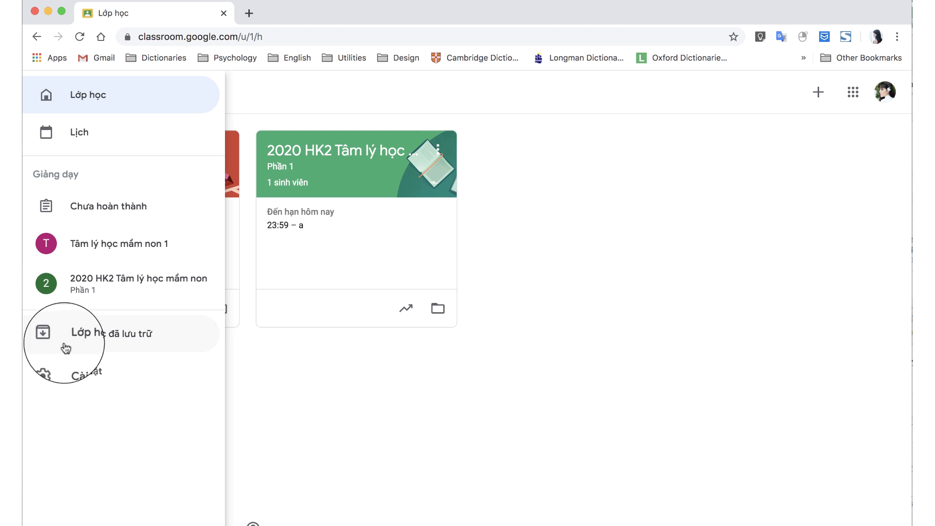
pyautogui.click(66, 349)
pyautogui.click(220, 149)
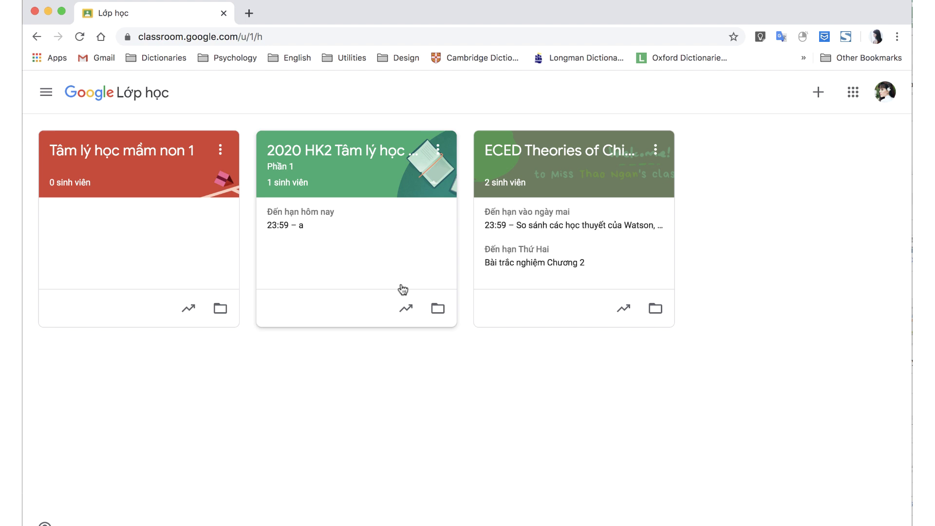
pyautogui.click(46, 92)
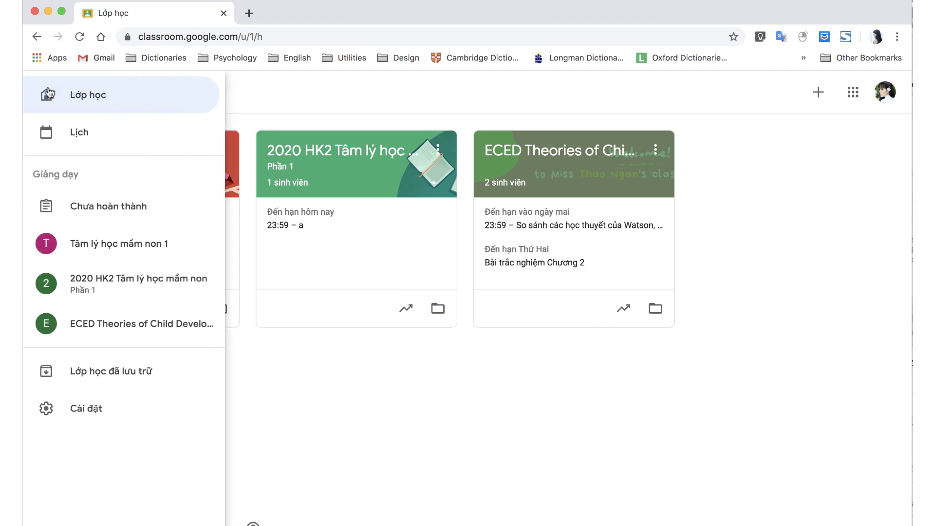
# In Settings, turn off notifications for comments on your posts, mentions, and private comments on work.
pyautogui.click(95, 414)
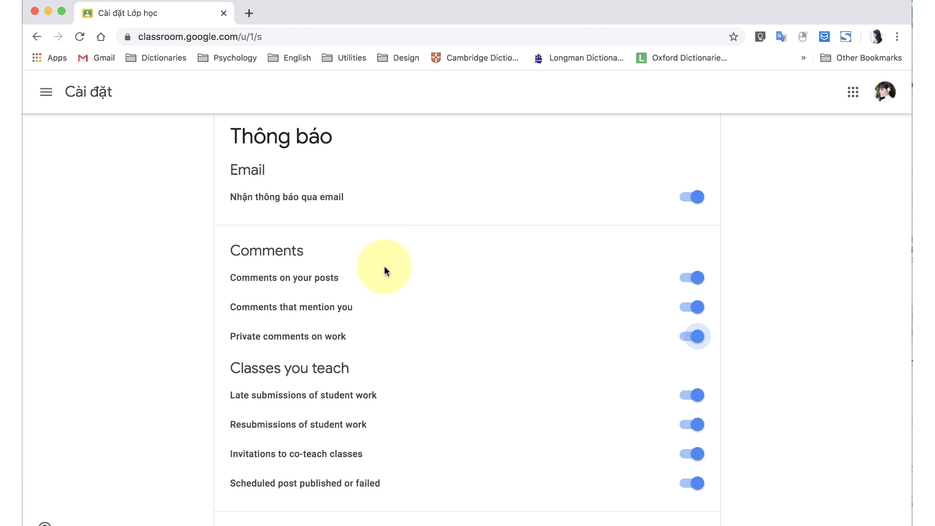
pyautogui.click(700, 277)
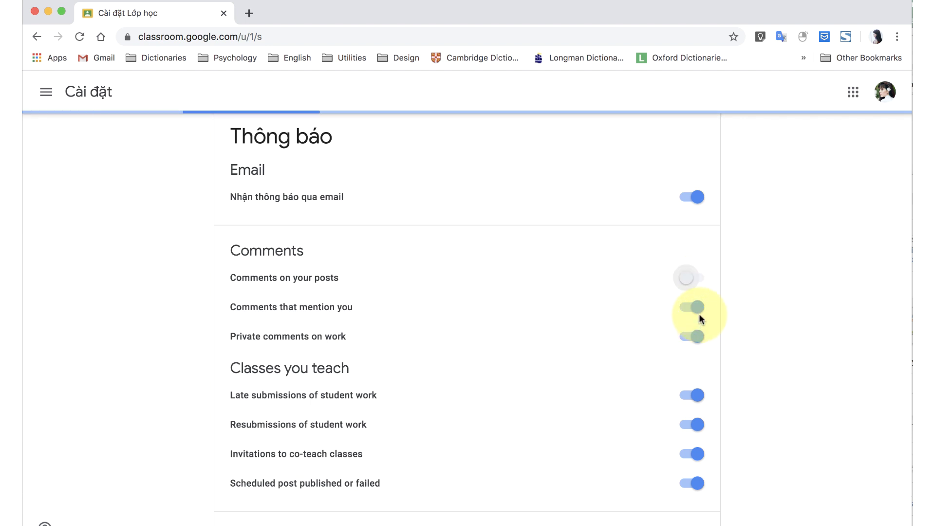
pyautogui.click(700, 308)
pyautogui.click(699, 337)
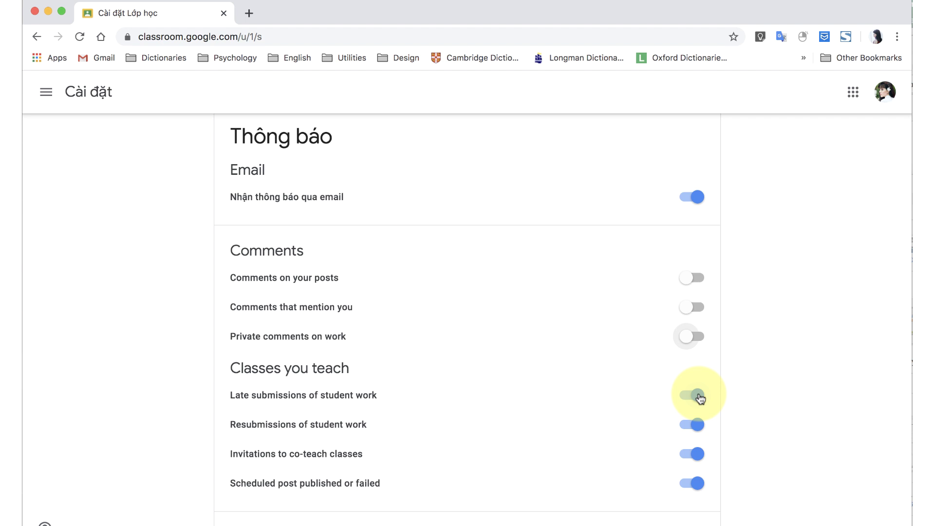
# Turn off notifications for late submissions, resubmissions, co-teach invitations, and scheduled post results.
pyautogui.click(700, 398)
pyautogui.click(697, 420)
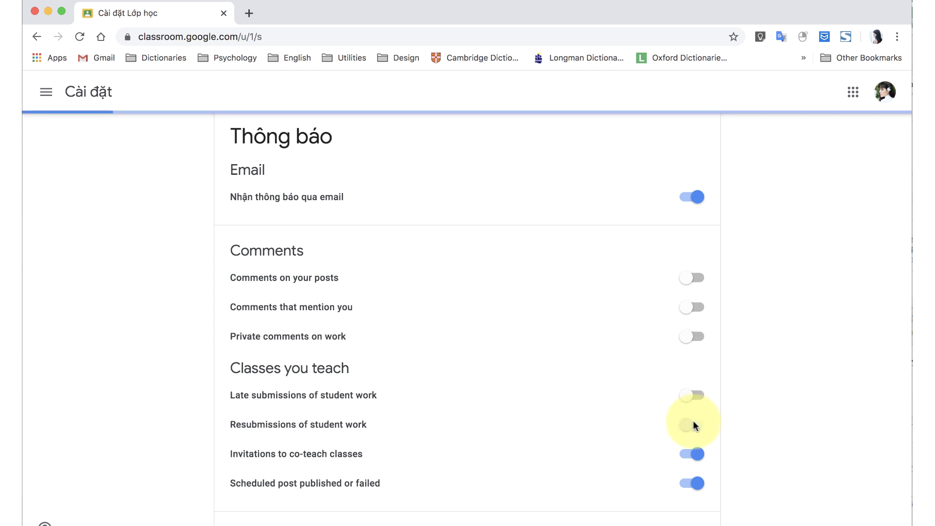
pyautogui.click(696, 455)
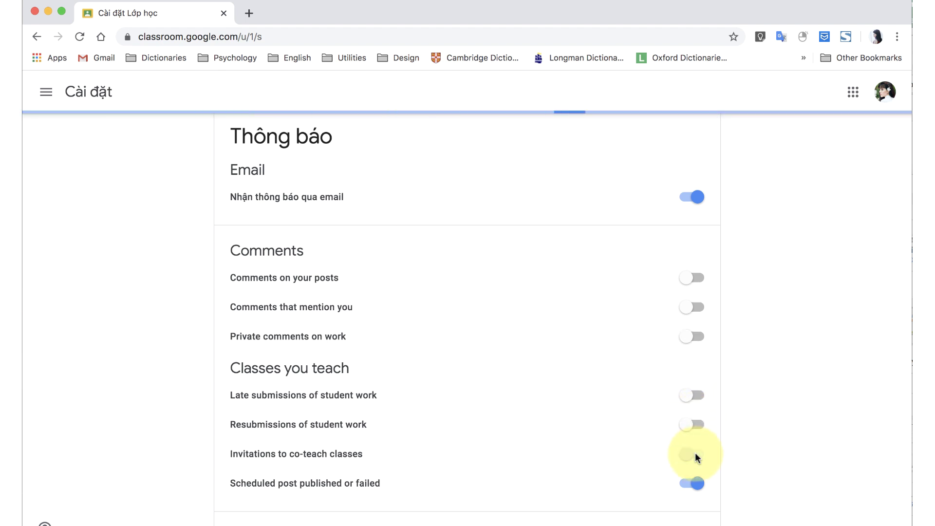
pyautogui.click(695, 484)
# Turn off class notifications for ECED Theories of Child Development and return to the class-card home.
pyautogui.scroll(-1, 697, 487)
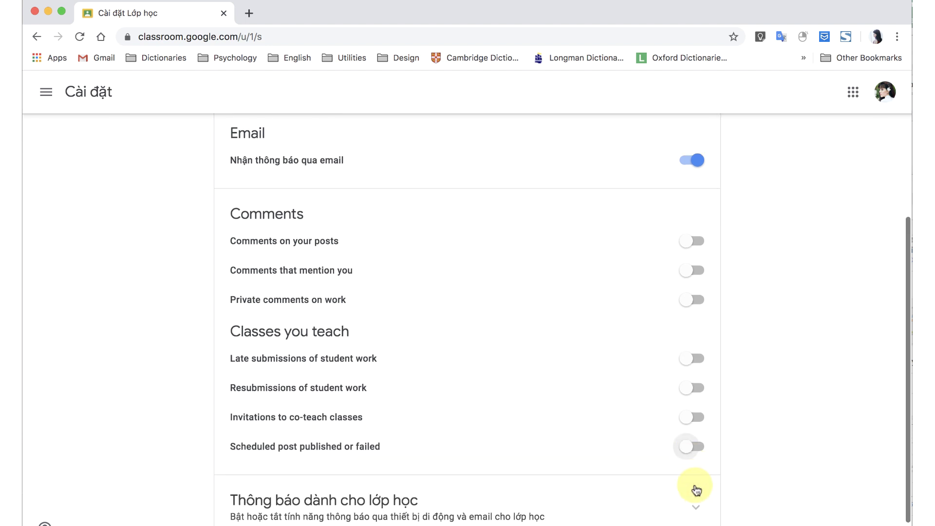
pyautogui.scroll(-1, 697, 487)
pyautogui.click(695, 470)
pyautogui.scroll(-2, 660, 462)
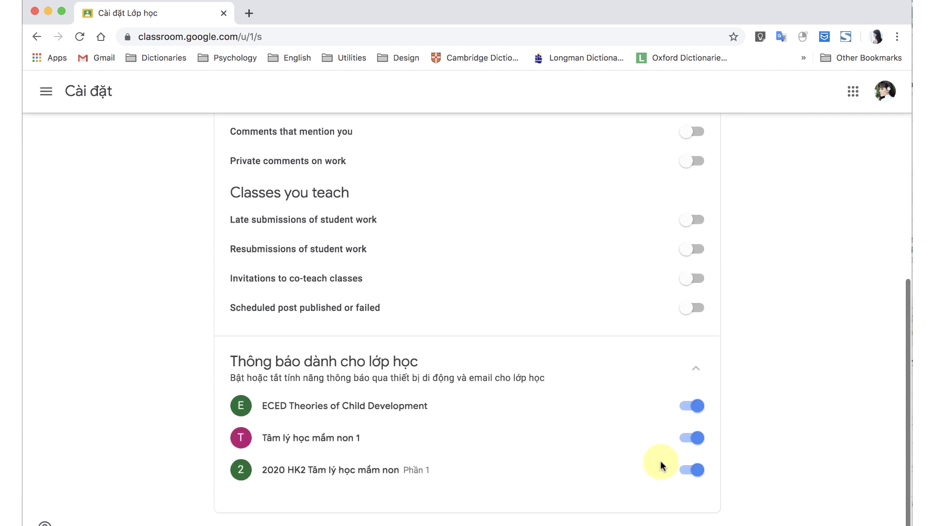
pyautogui.click(697, 408)
pyautogui.click(46, 91)
pyautogui.click(36, 96)
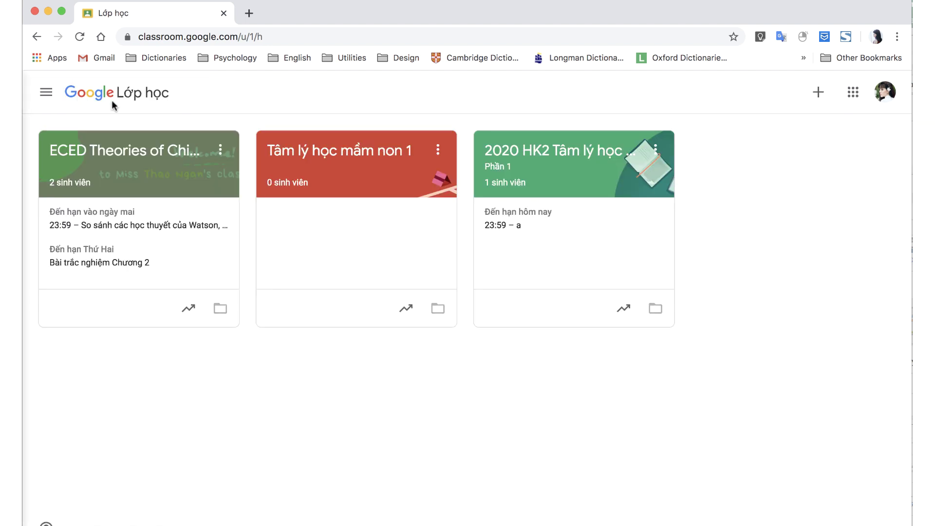